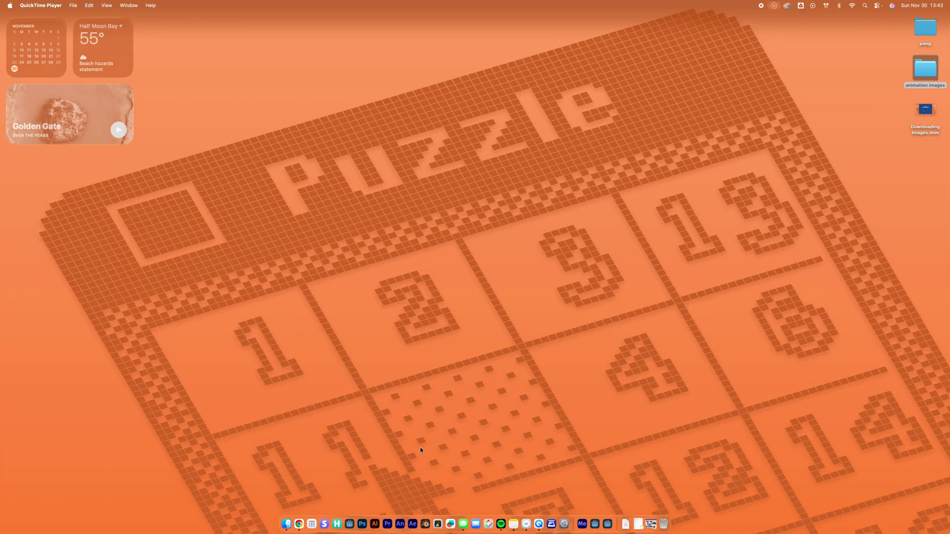
- Open the Godzilla JPG from the Desktop's animation images folder in Adobe Photoshop 2026
left_click(286, 523)
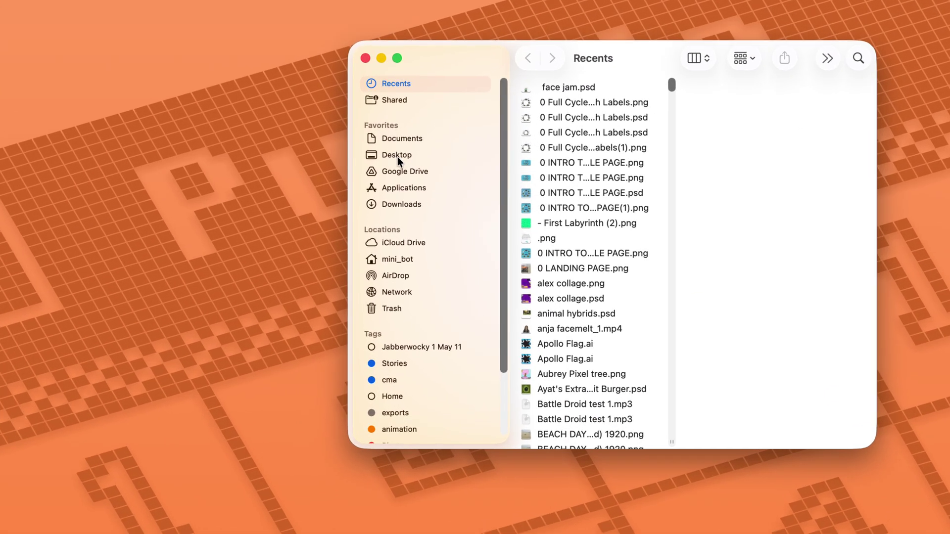
left_click(396, 156)
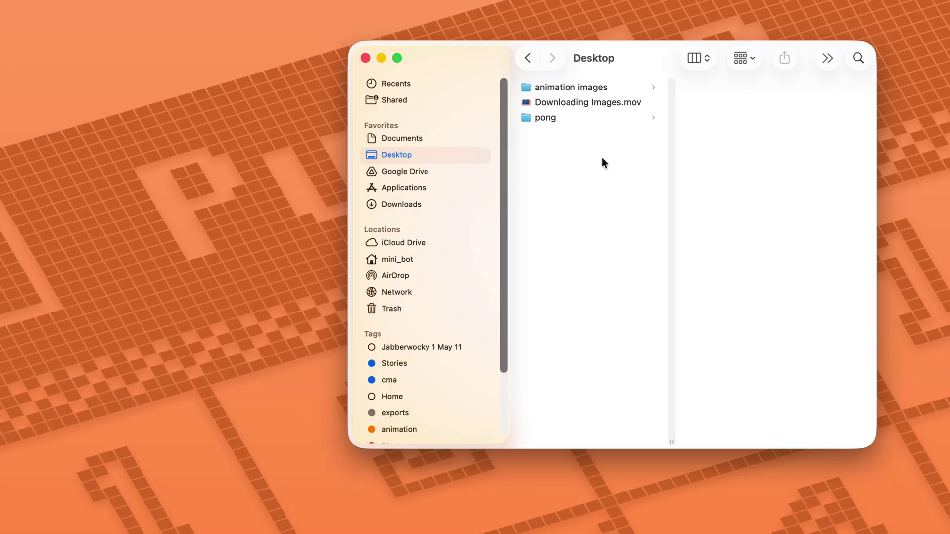
left_click(567, 89)
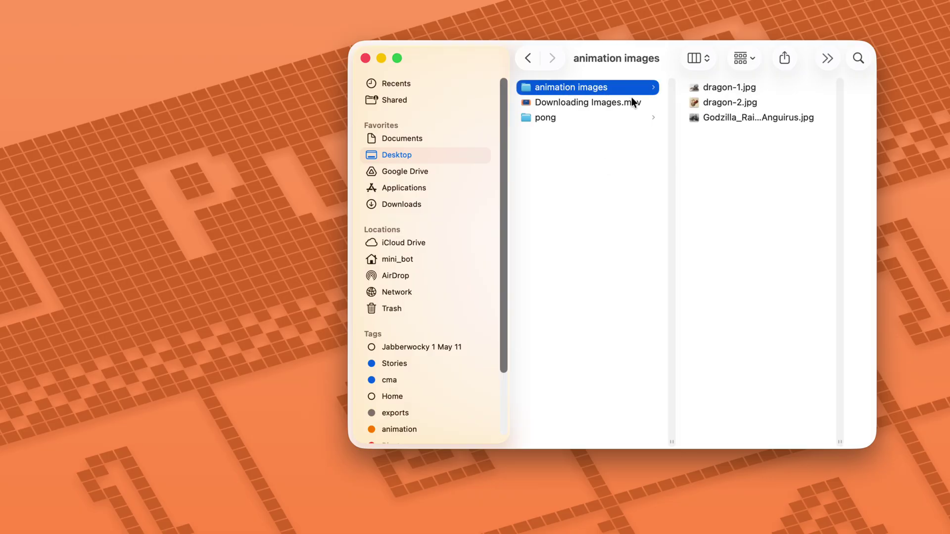
left_click(733, 118)
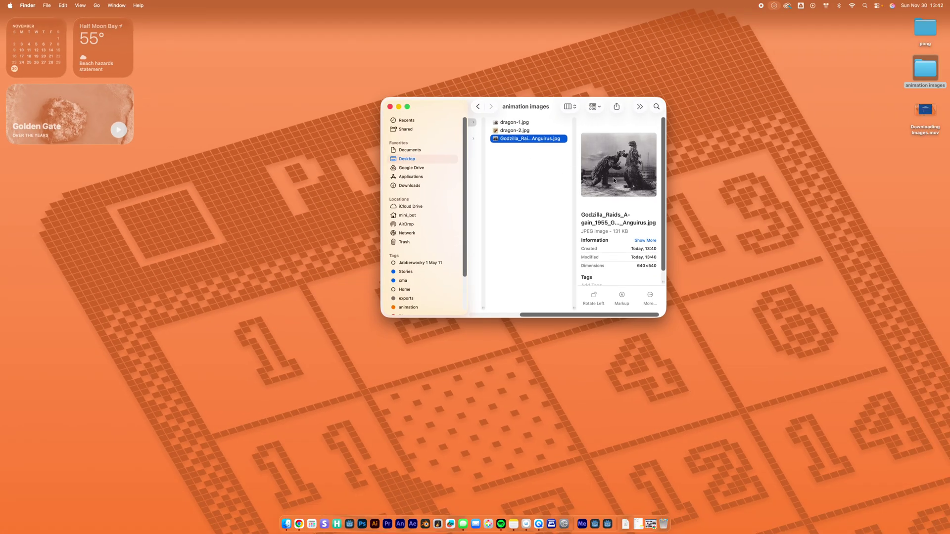
right_click(494, 141)
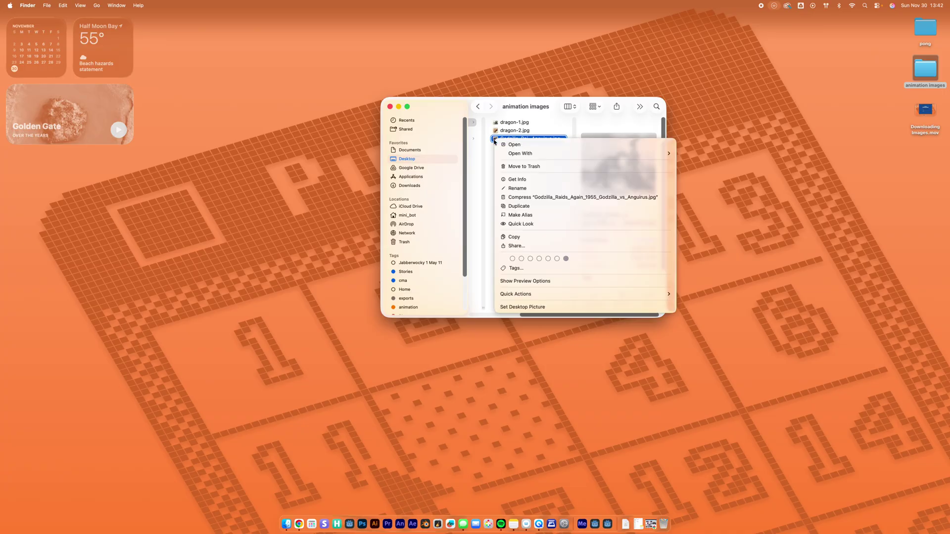
mouse_move(516, 156)
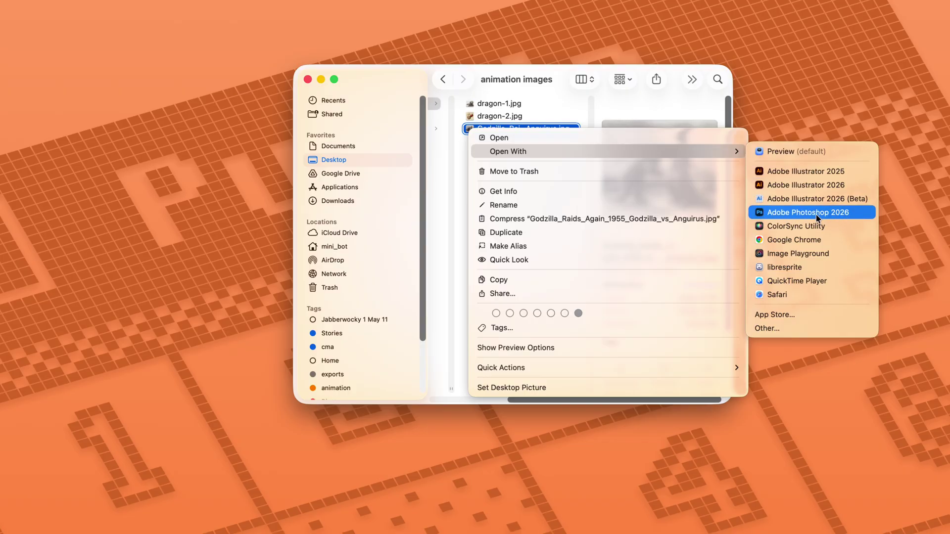
left_click(762, 213)
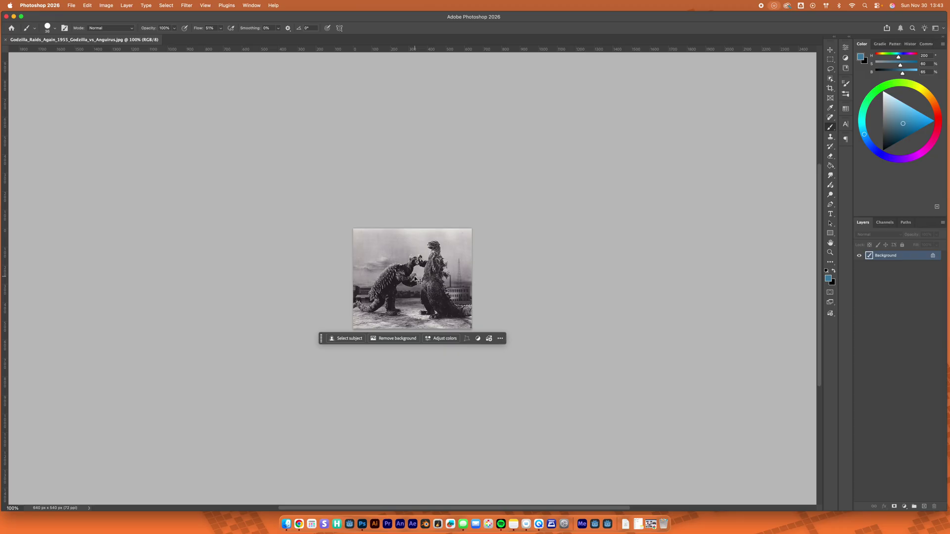
- Remove the background from the photo so that only the two monsters stay on transparency
key("super+equal")
key("super+equal")
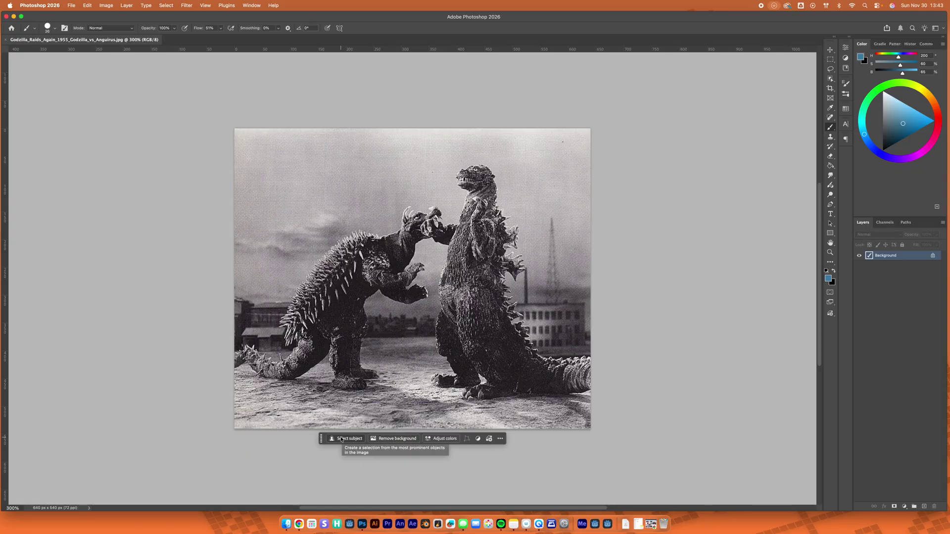
mouse_move(321, 439)
left_mouse_down()
mouse_move(280, 454)
mouse_move(205, 443)
mouse_move(254, 444)
mouse_move(239, 442)
left_mouse_up()
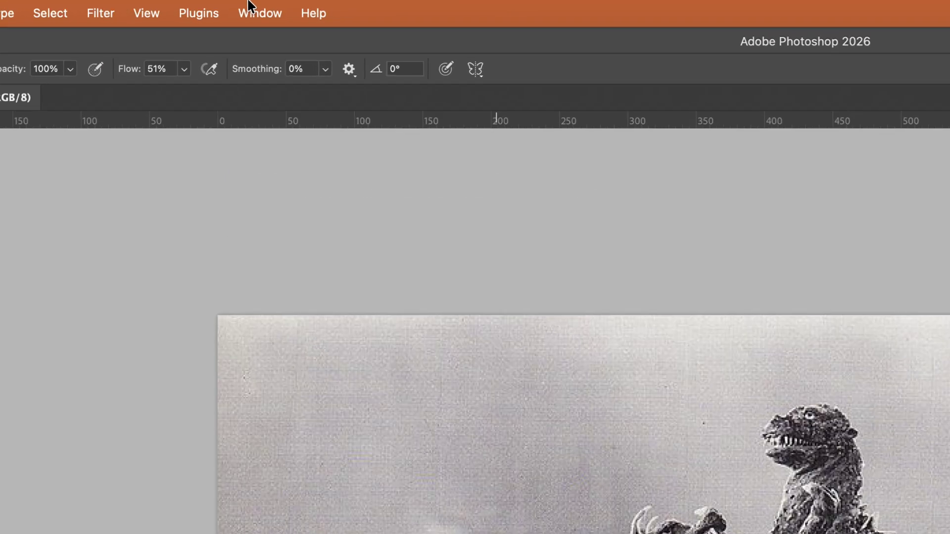
left_click(249, 5)
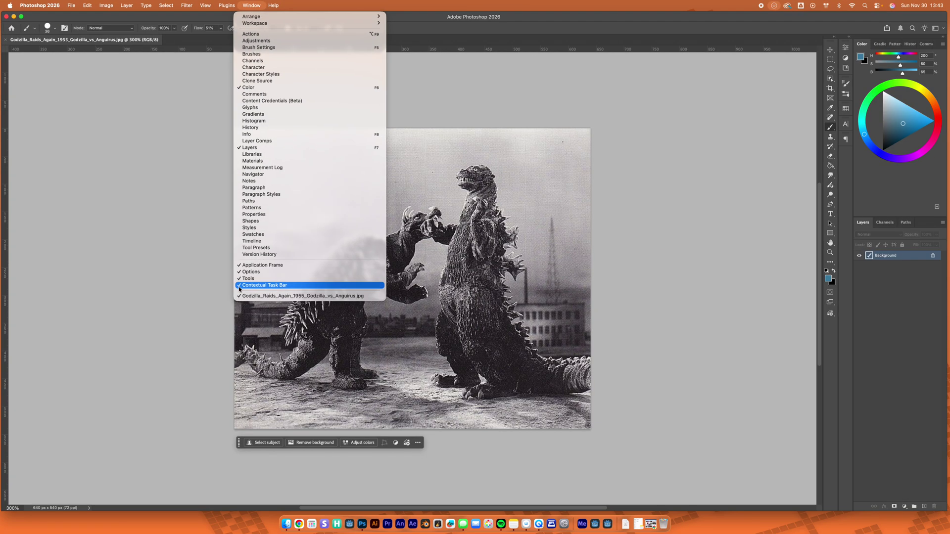
left_click(773, 294)
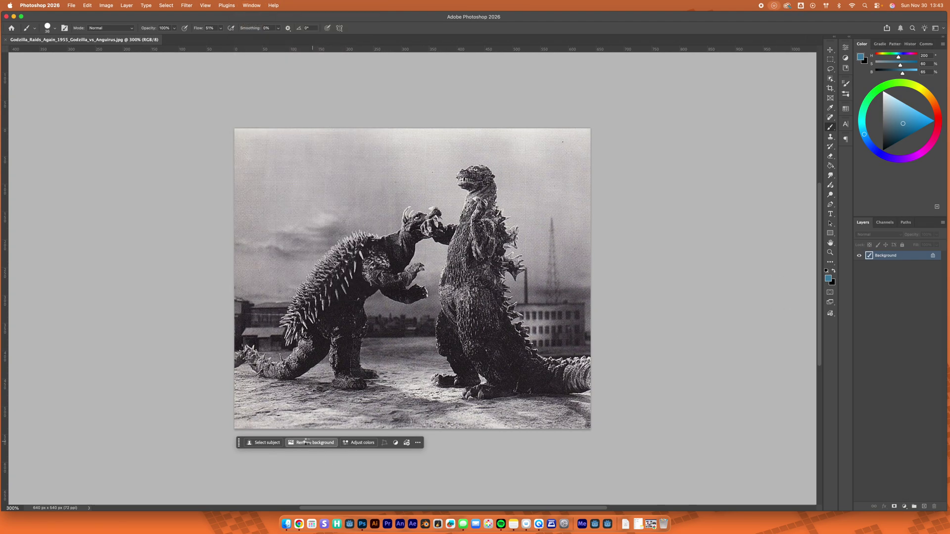
left_click(312, 442)
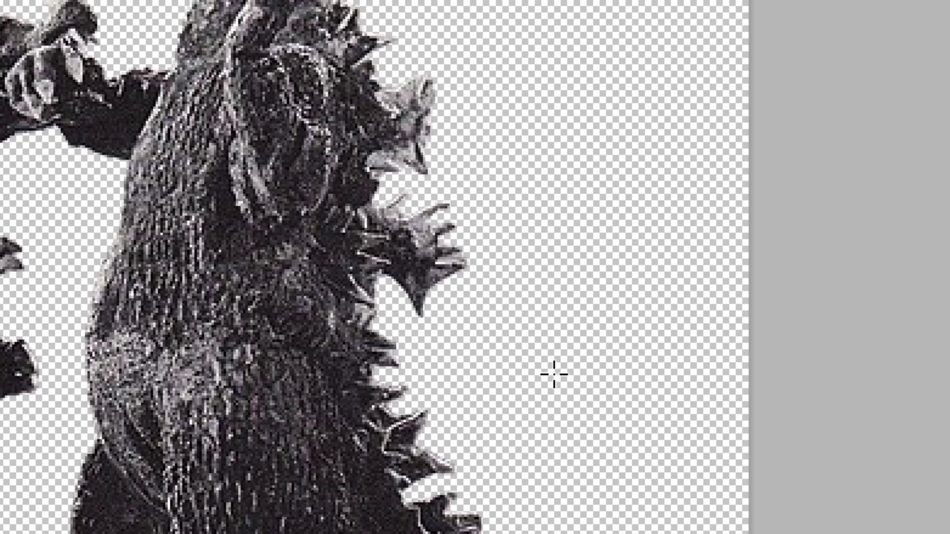
scroll(553, 374, "down", 1)
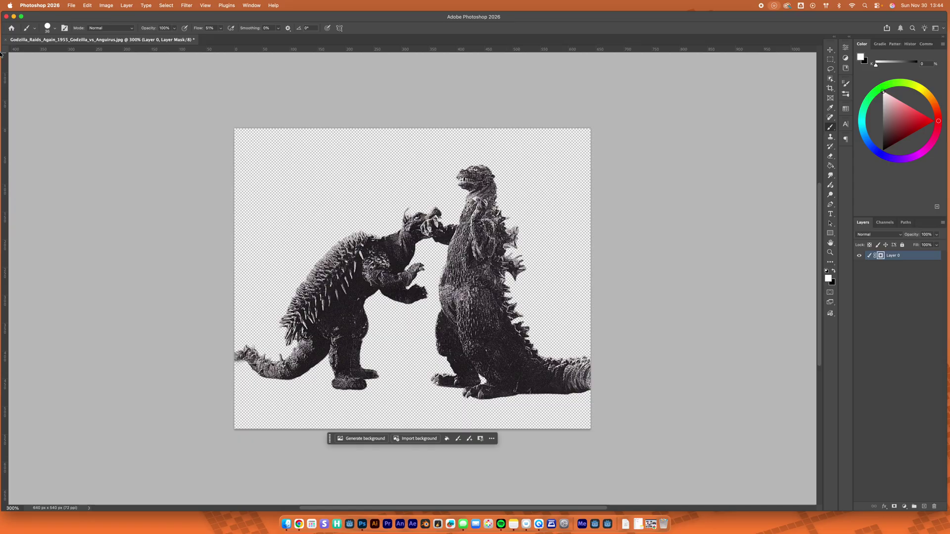
- Start saving the cut-out image and choose PNG as the file format
left_click(71, 5)
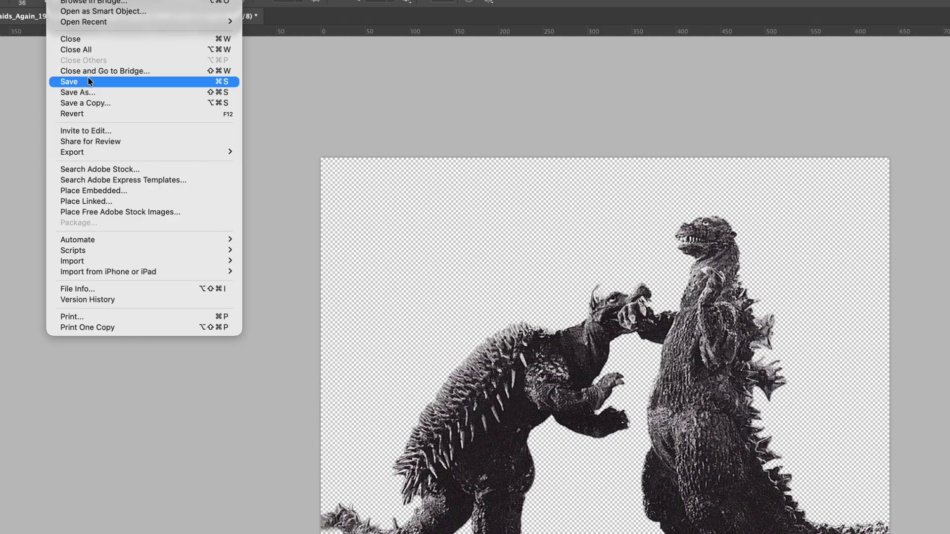
left_click(71, 81)
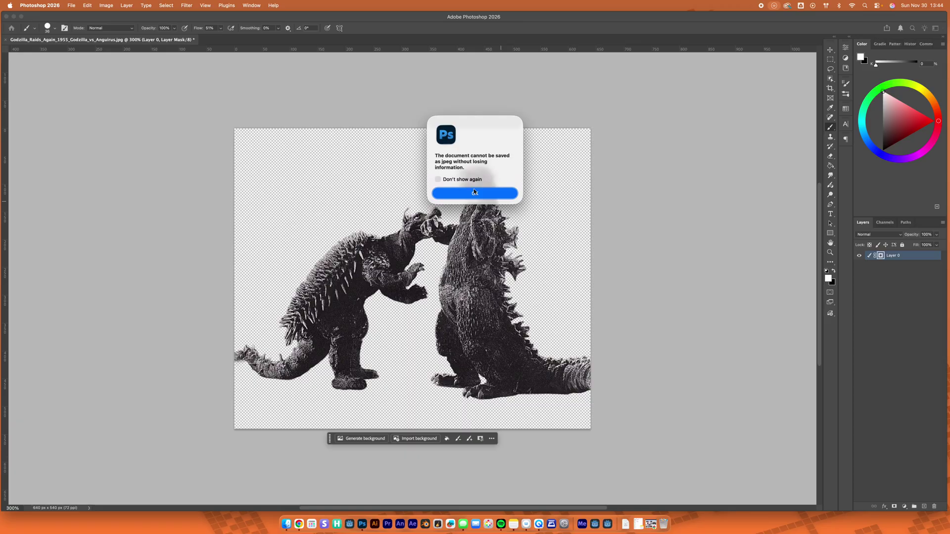
left_click(488, 198)
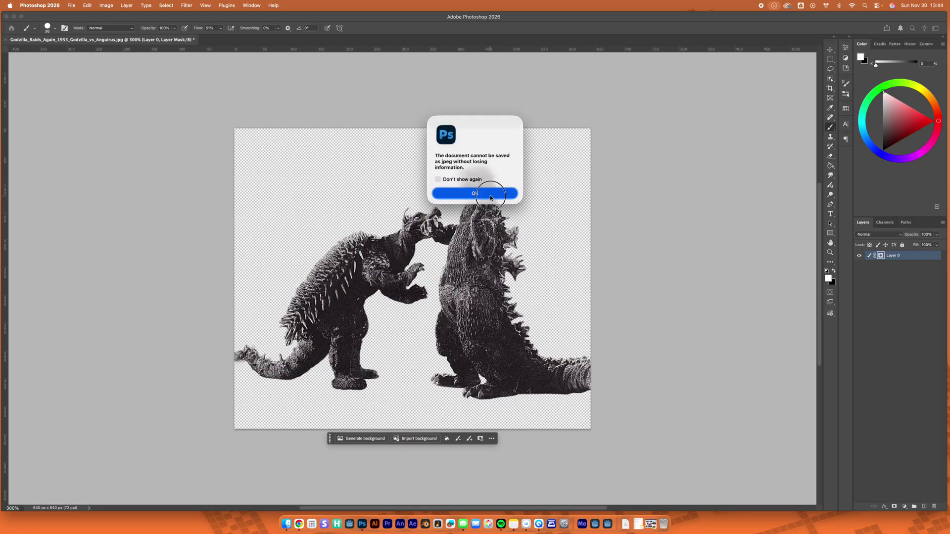
left_click(451, 251)
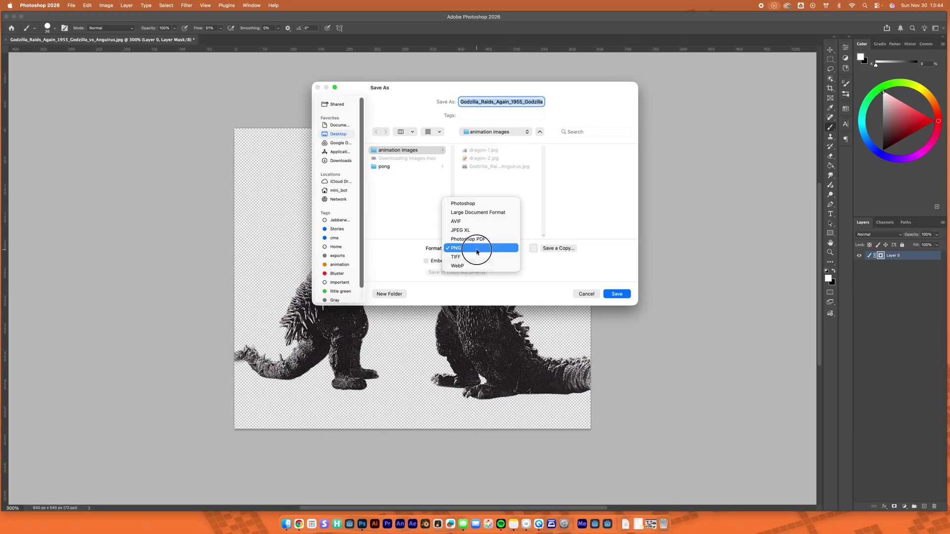
left_click(388, 235)
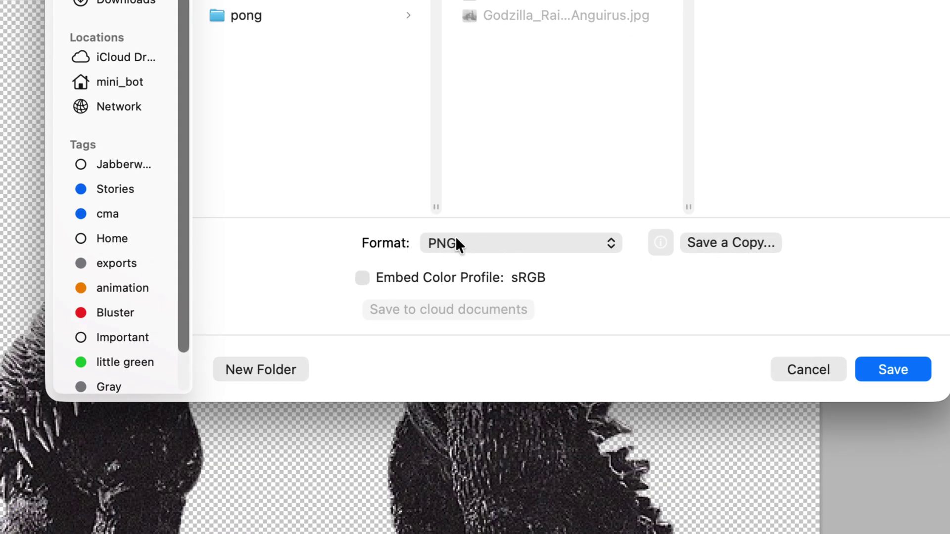
left_click(453, 243)
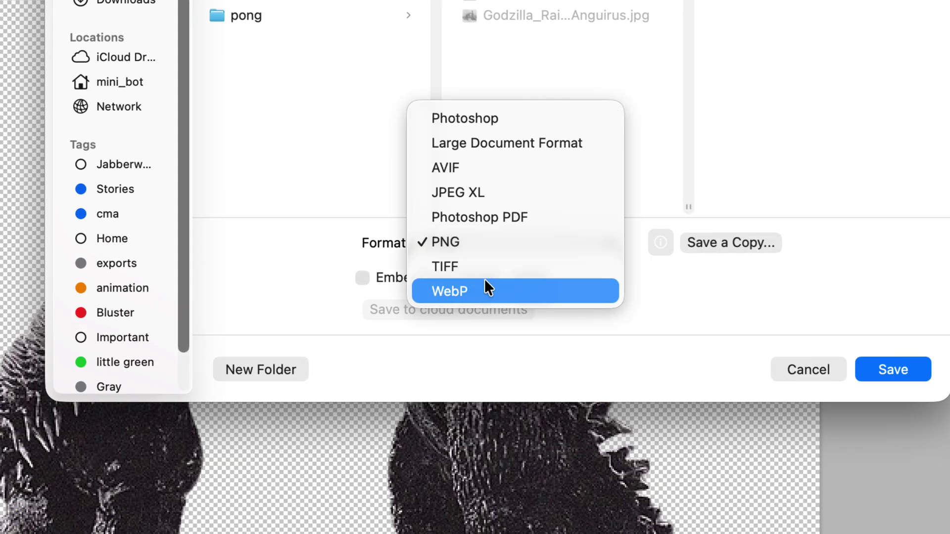
left_click(452, 242)
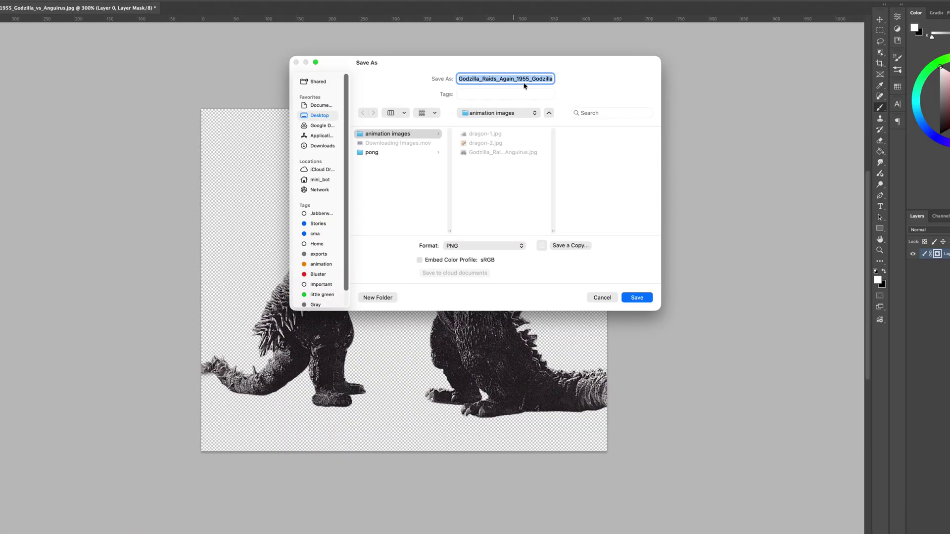
- Name the file godzilla+alpha and save it to the Desktop with the Large file size (Fastest saving) option
double_click(481, 78)
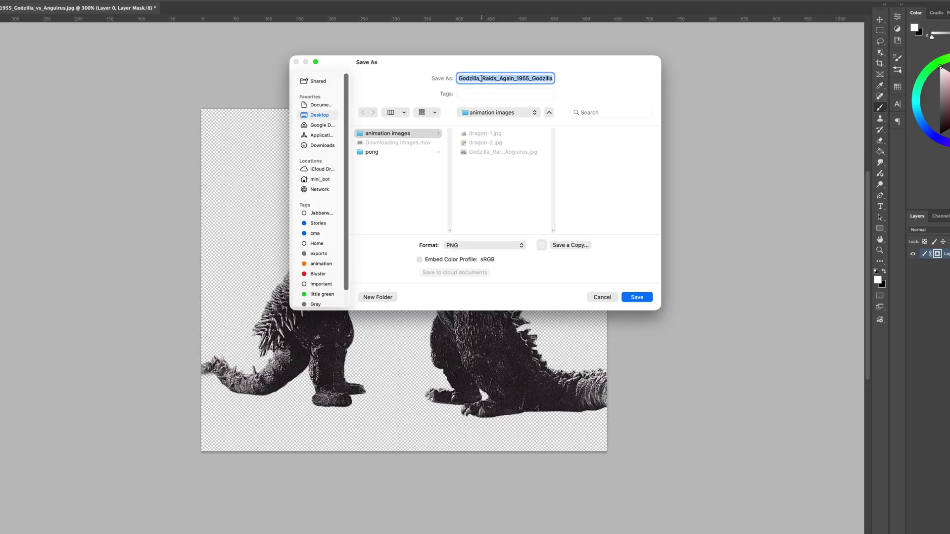
type("godzilla")
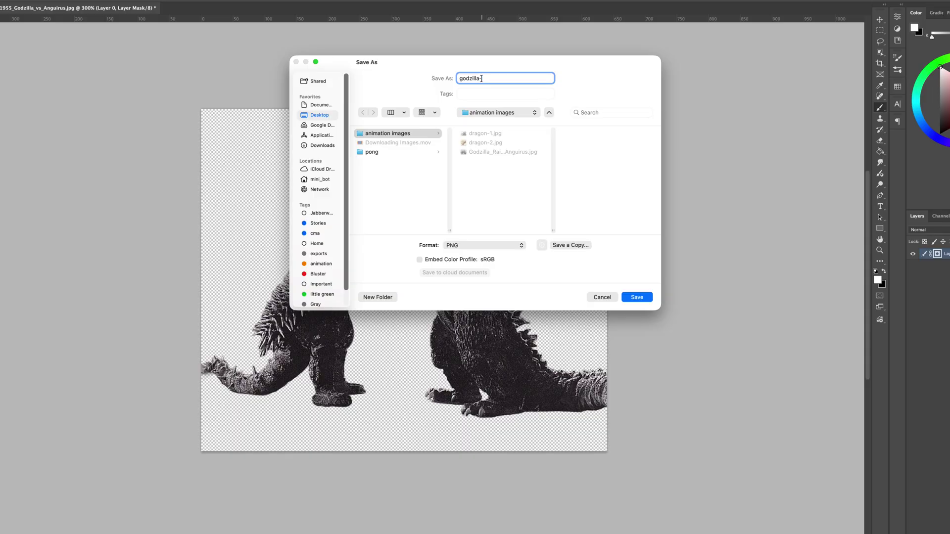
type("-")
mouse_move(743, 3)
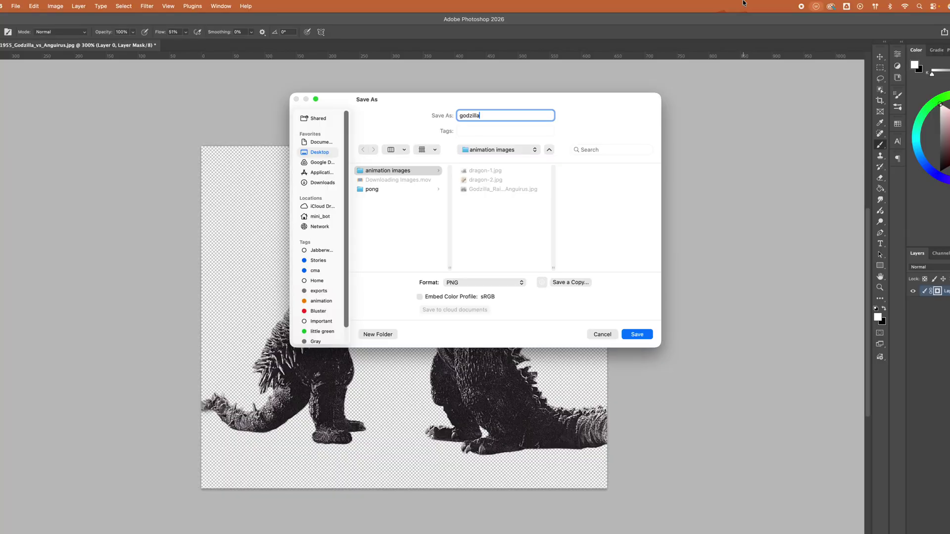
type("+alpha")
left_click(306, 154)
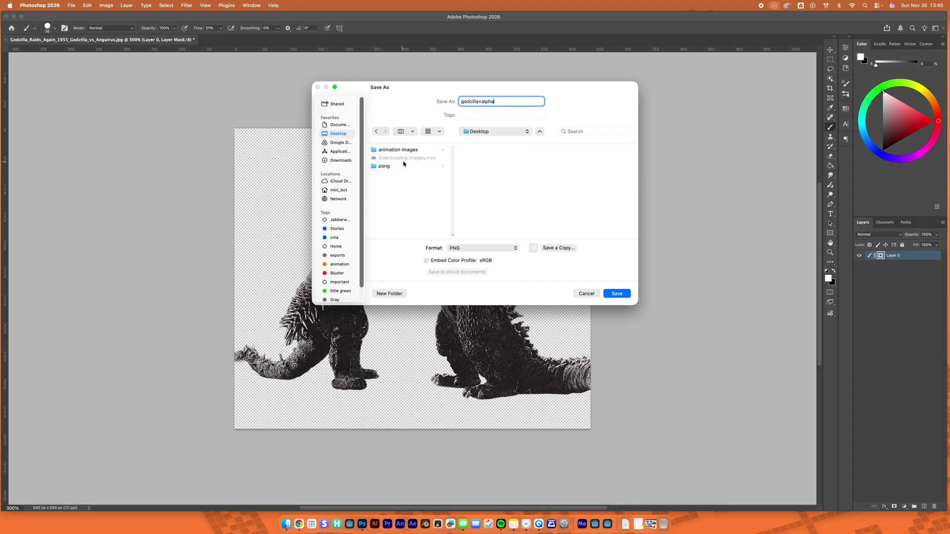
left_click(616, 294)
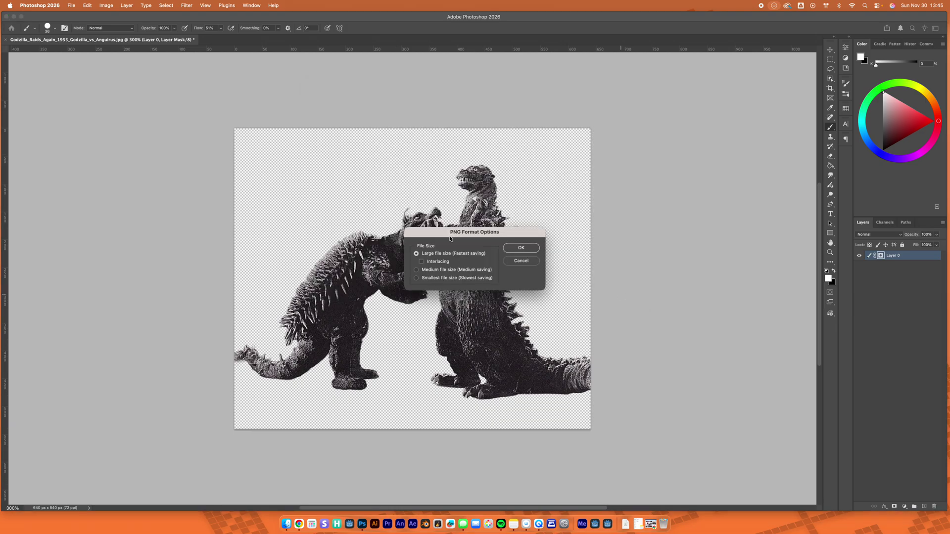
left_click(521, 248)
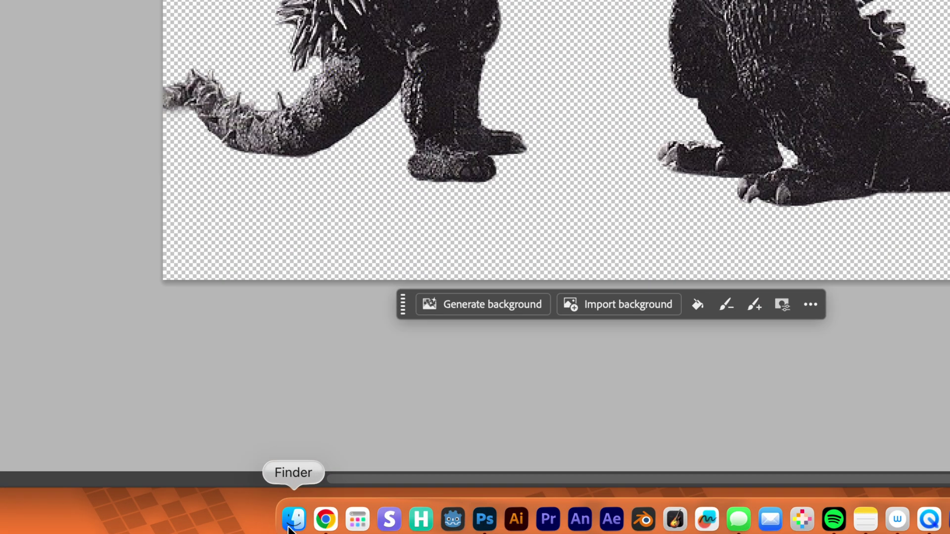
- Switch to Finder, preview godzilla+alpha.png from the Desktop to check its transparency, and return to the Photoshop document
left_click(286, 524)
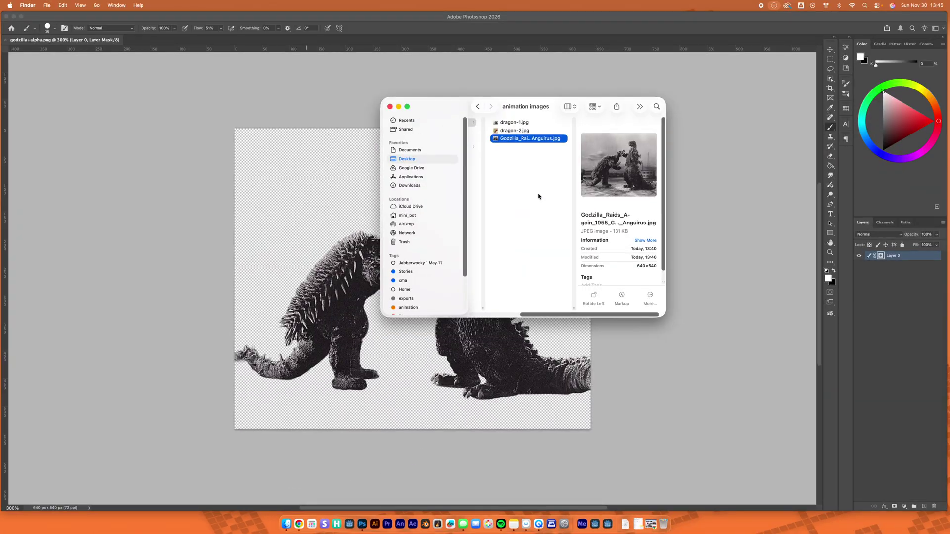
left_click_drag(606, 313, 555, 314)
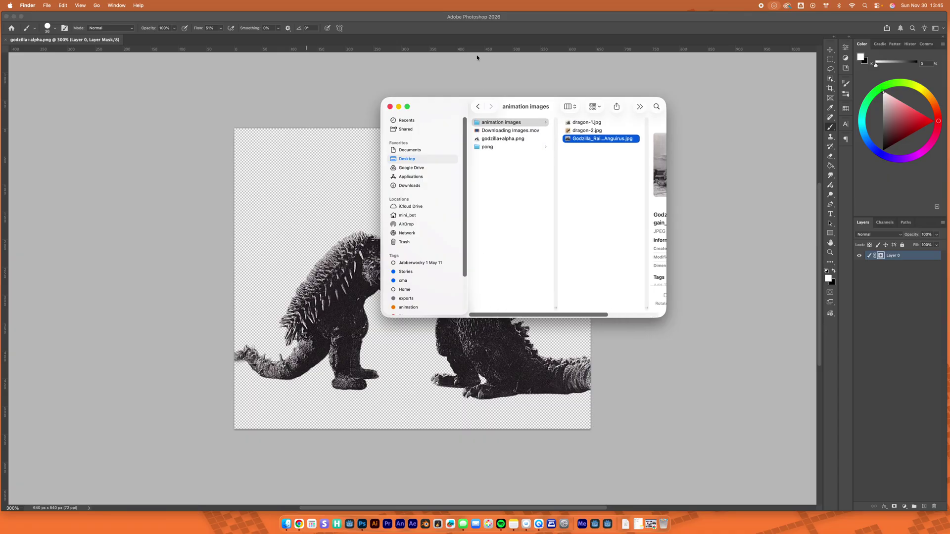
left_click(414, 161)
left_click(491, 140)
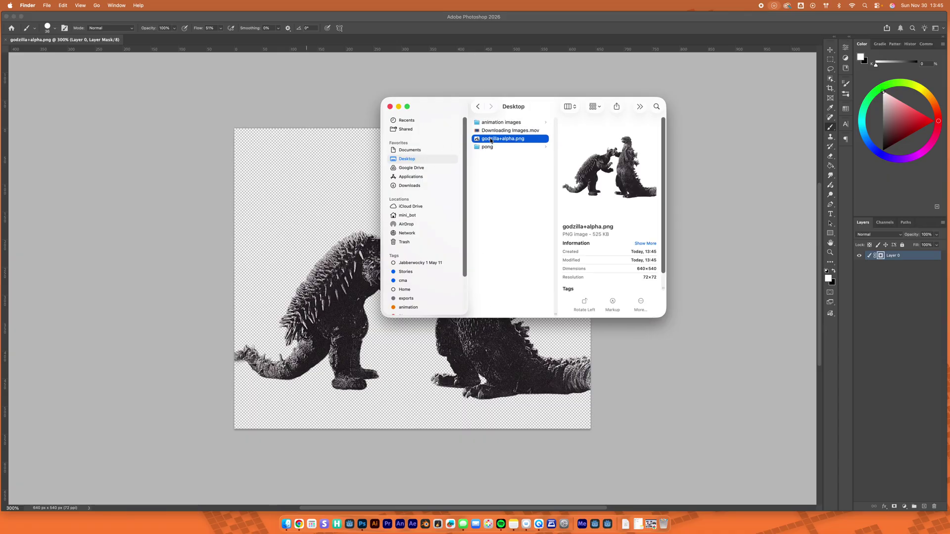
key("space")
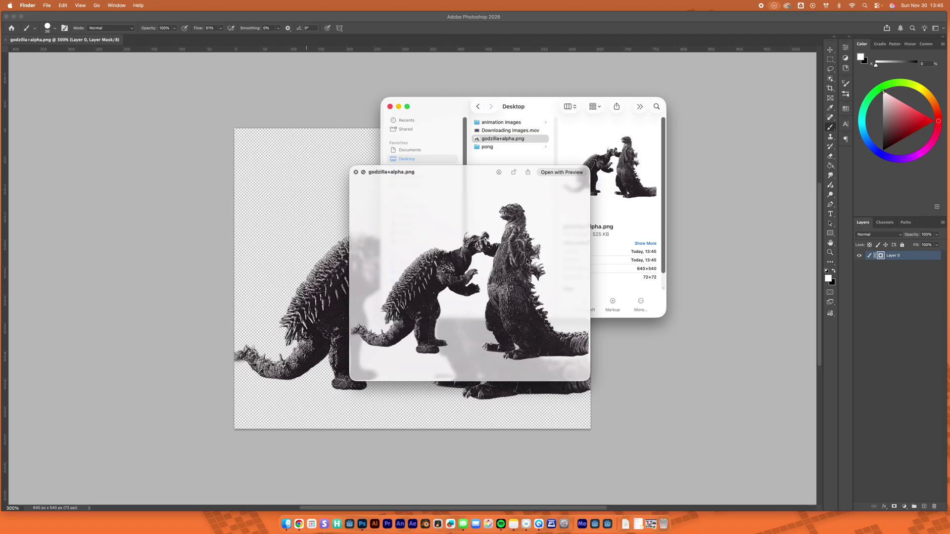
left_click(355, 173)
left_click(389, 107)
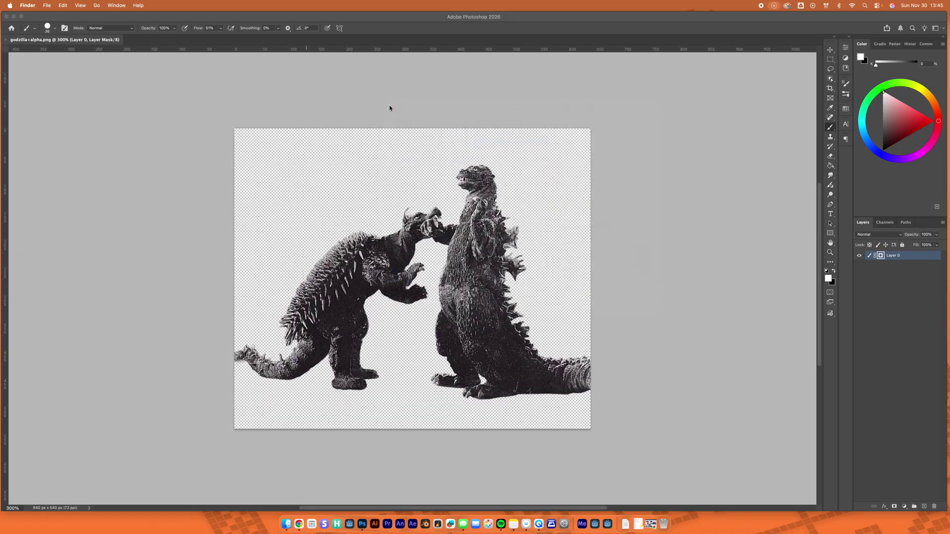
left_click(389, 111)
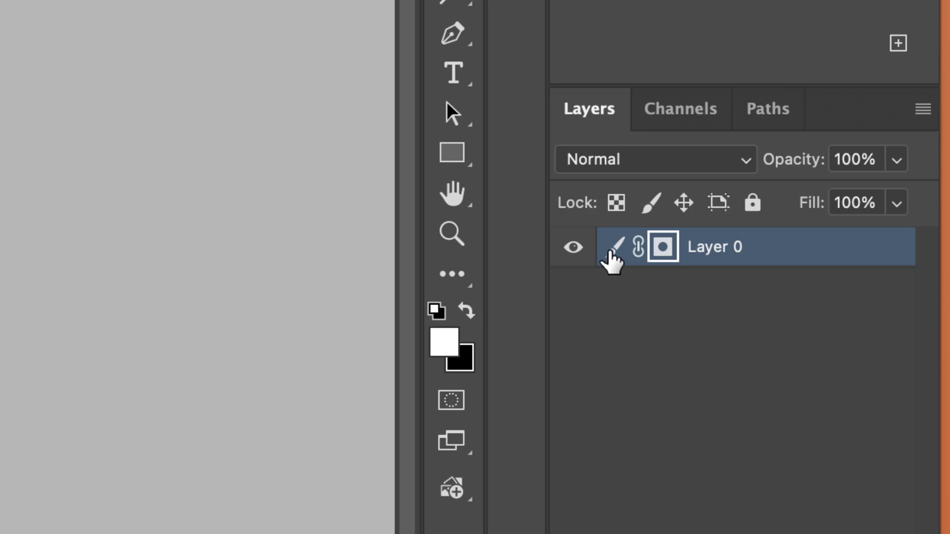
- Make Layer 0's image content the active editing target, and switch back to its layer mask
left_click(770, 255)
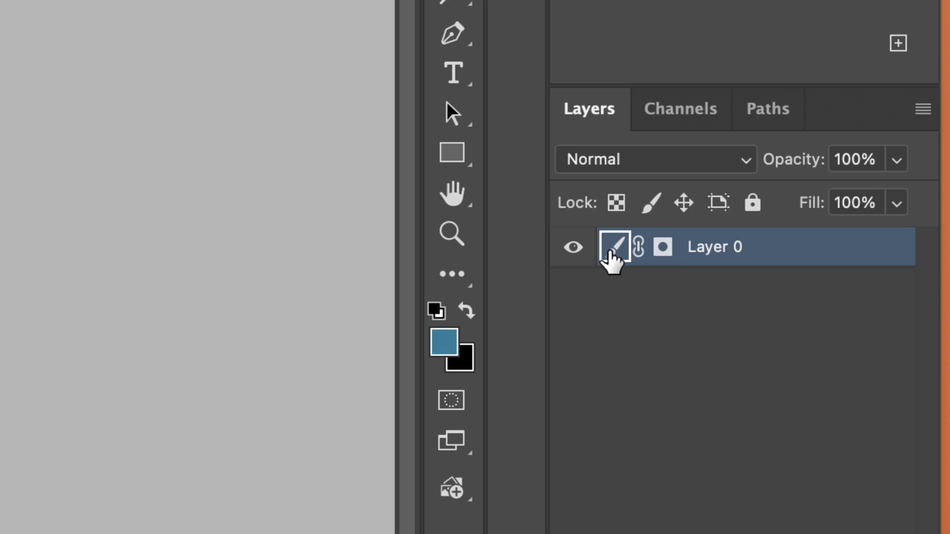
left_click(662, 245)
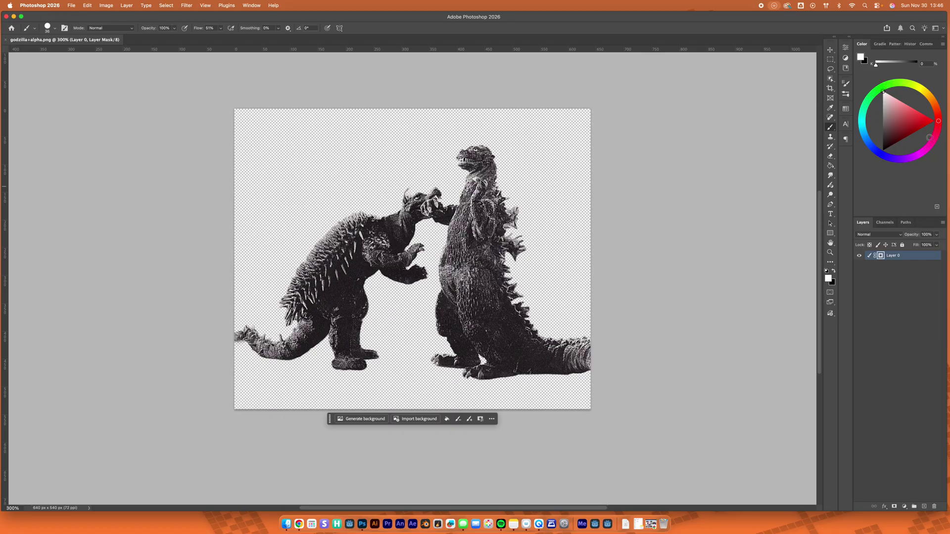
- Change the color picker display to Hue Cube, try the Color Wheel display, and return to Hue Cube
left_click(942, 45)
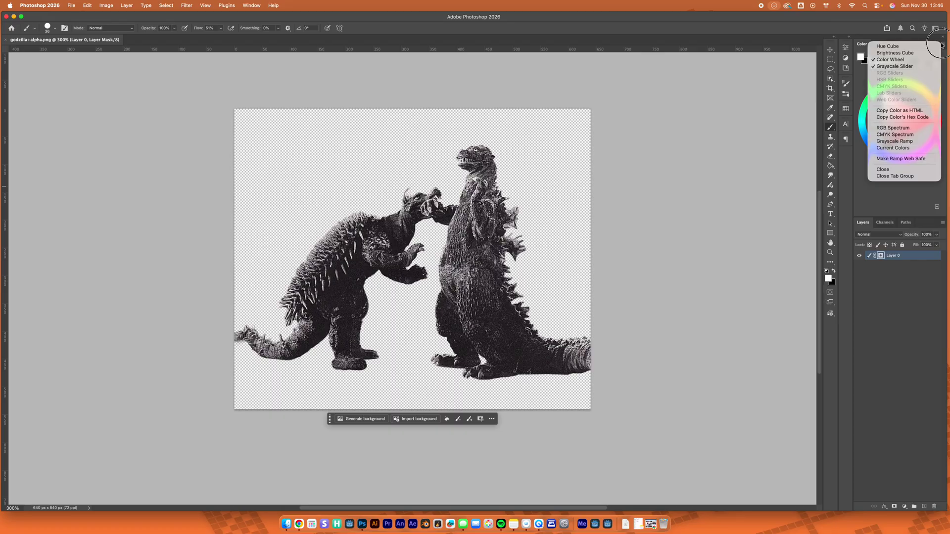
left_click(906, 54)
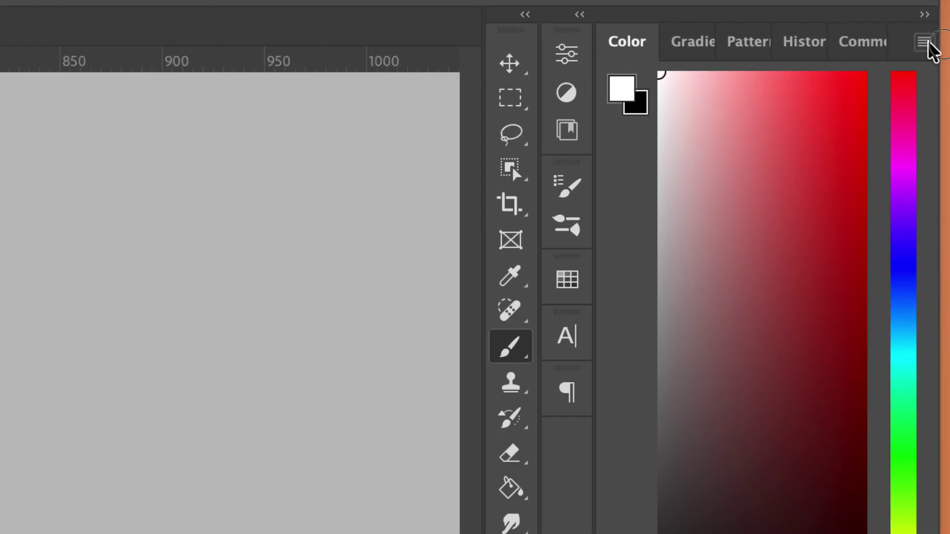
left_click(943, 45)
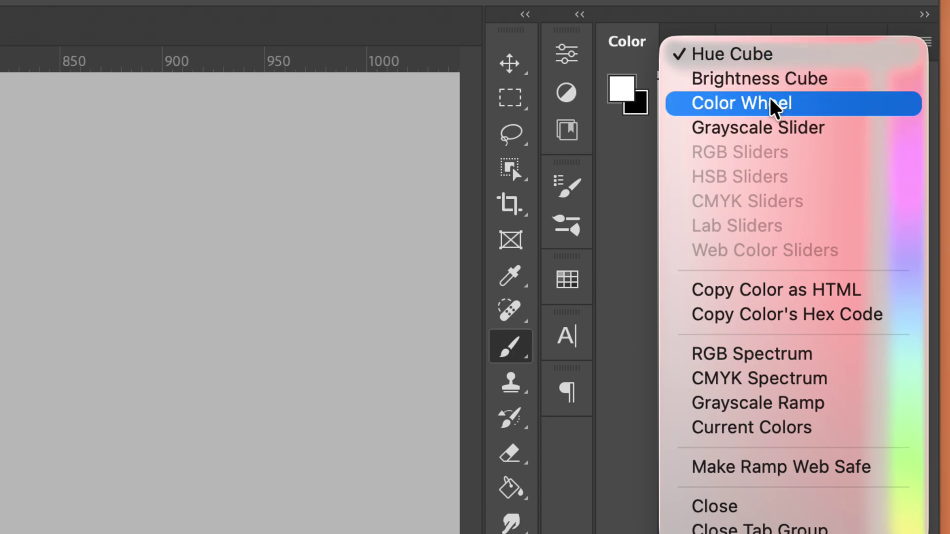
left_click(742, 105)
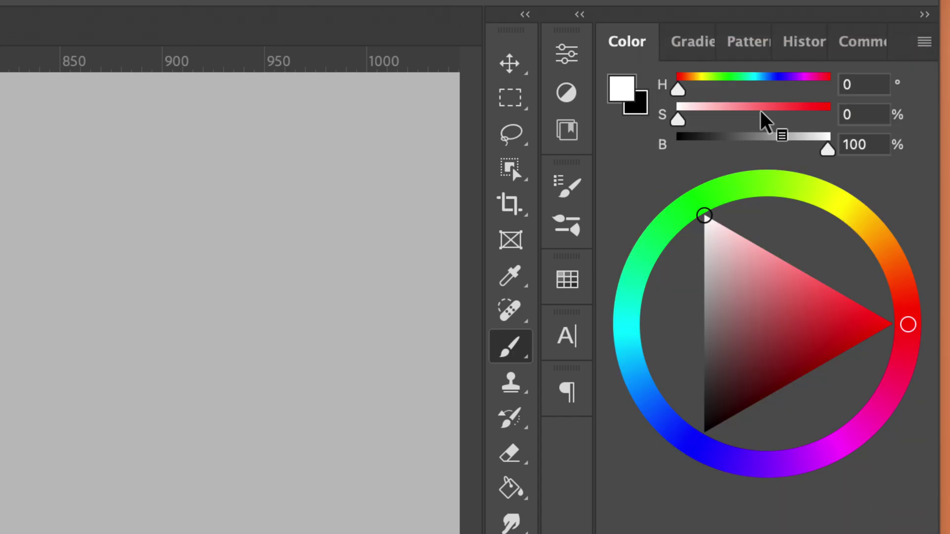
left_click(930, 44)
left_click(733, 56)
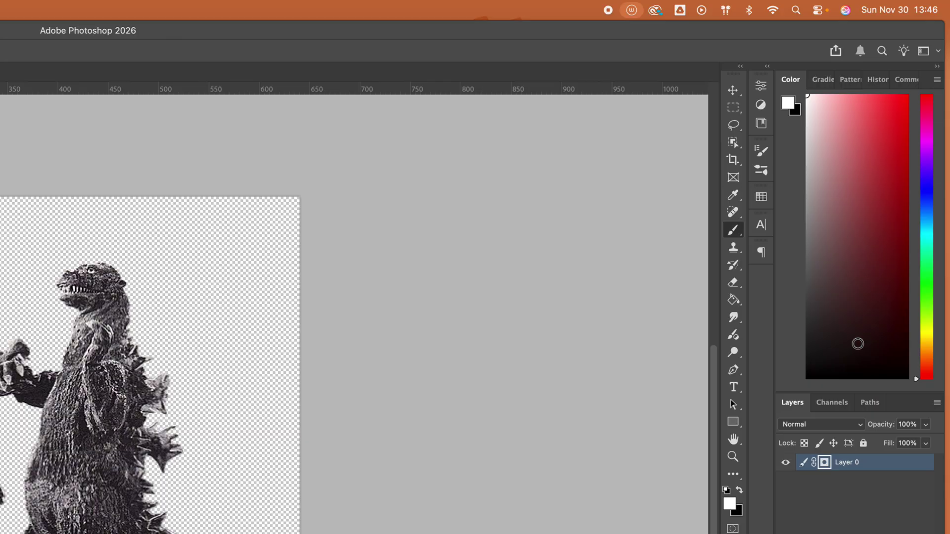
- Paint white on Layer 0's mask above and behind the left creature to reveal parts of the hidden background
left_click_drag(861, 392, 846, 297)
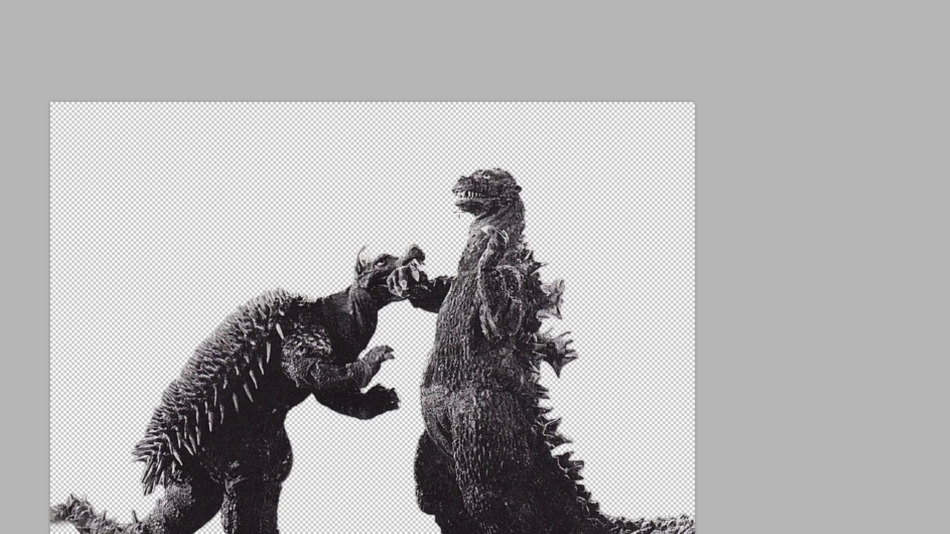
mouse_move(326, 292)
left_mouse_down()
mouse_move(302, 279)
mouse_move(292, 286)
mouse_move(302, 292)
mouse_move(255, 257)
mouse_move(252, 336)
mouse_move(203, 320)
mouse_move(207, 272)
mouse_move(196, 247)
mouse_move(161, 315)
mouse_move(183, 464)
mouse_move(154, 302)
mouse_move(112, 305)
mouse_move(157, 369)
mouse_move(137, 330)
mouse_move(108, 487)
mouse_move(90, 416)
mouse_move(56, 478)
mouse_move(36, 447)
mouse_move(128, 451)
mouse_move(138, 500)
mouse_move(283, 334)
mouse_move(266, 340)
mouse_move(266, 316)
mouse_move(302, 292)
mouse_move(151, 400)
left_mouse_up()
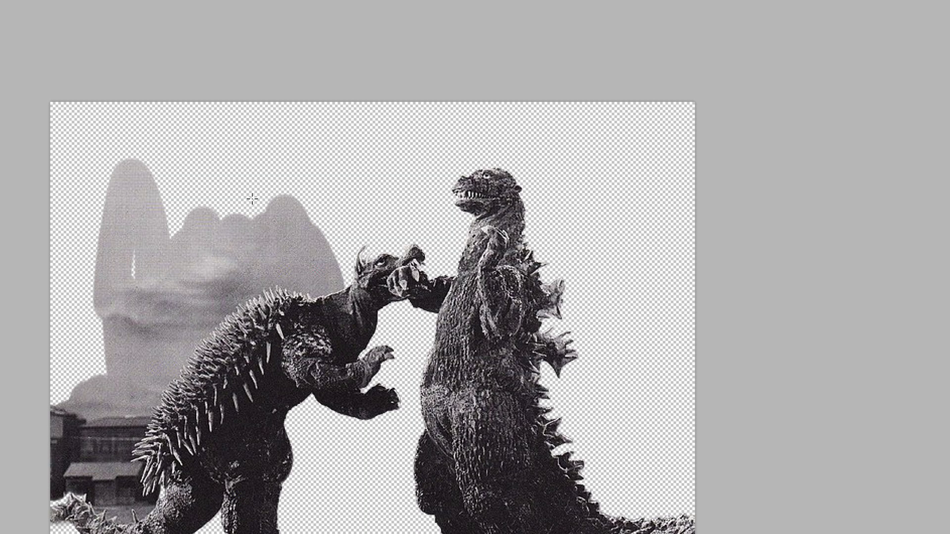
mouse_move(238, 219)
left_mouse_down()
mouse_move(284, 190)
mouse_move(318, 225)
mouse_move(328, 265)
mouse_move(352, 252)
left_mouse_up()
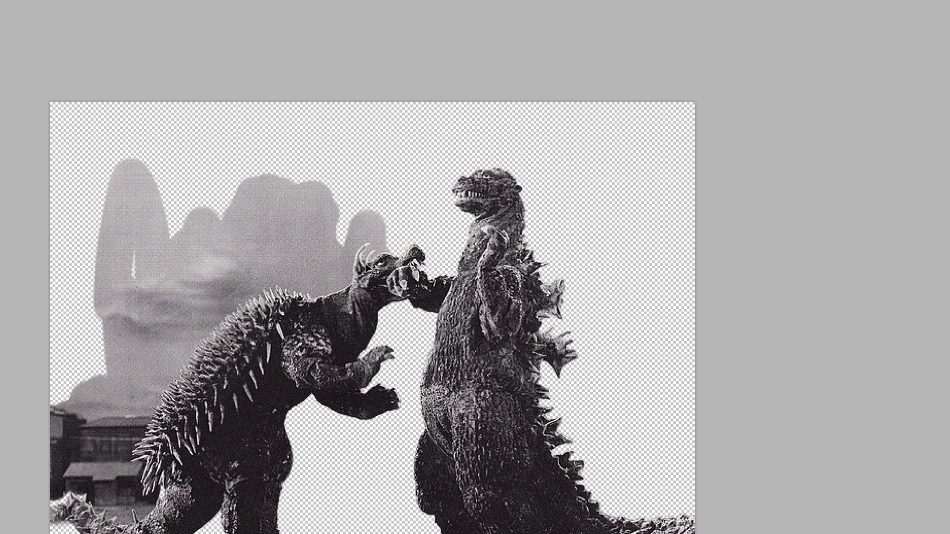
- Undo the white brush strokes on the layer mask
key("ctrl+alt+z")
key("ctrl+alt+z")
key("ctrl+alt+z")
key("ctrl+alt+z")
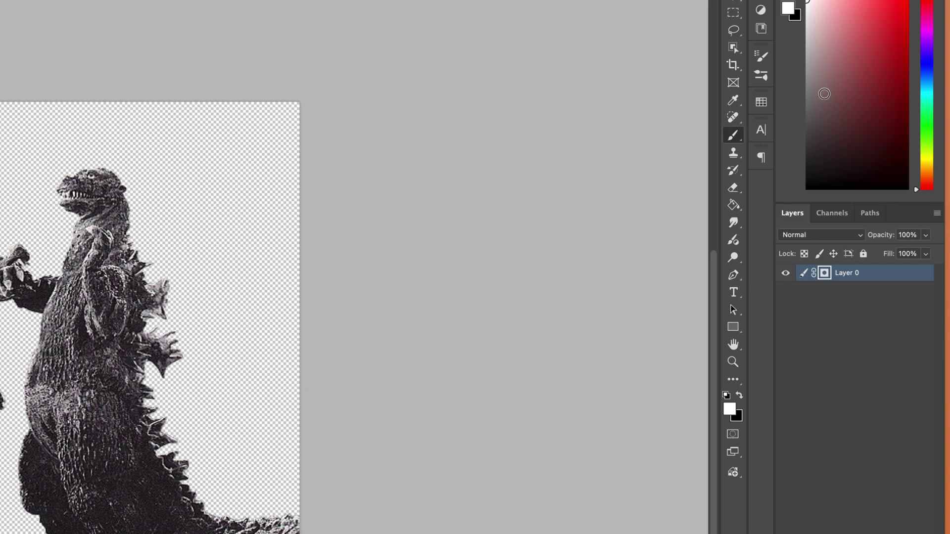
- Set the foreground color to black and paint on the layer mask to hide the left creature's body, legs and tail
left_click_drag(879, 98, 863, 173)
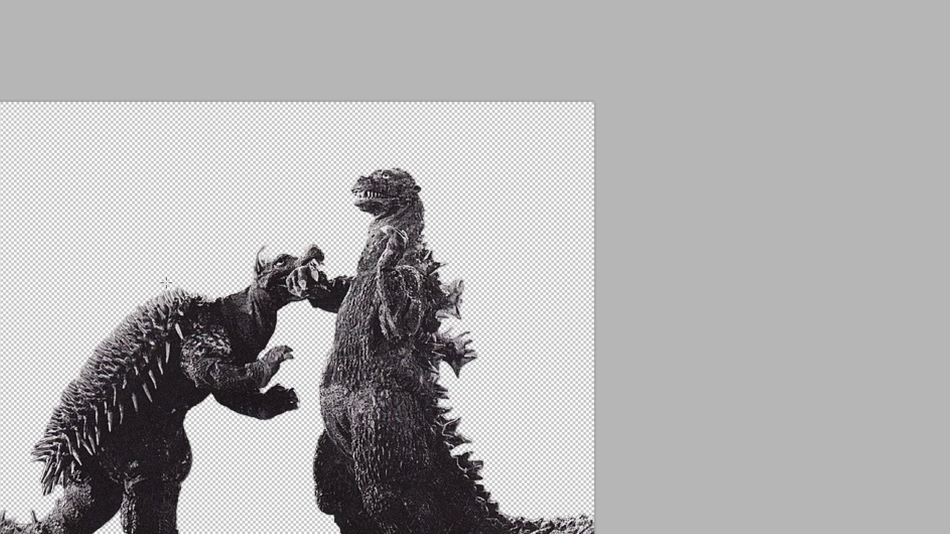
mouse_move(186, 289)
left_mouse_down()
mouse_move(223, 366)
mouse_move(231, 326)
mouse_move(168, 312)
mouse_move(159, 351)
mouse_move(201, 387)
mouse_move(258, 398)
left_mouse_up()
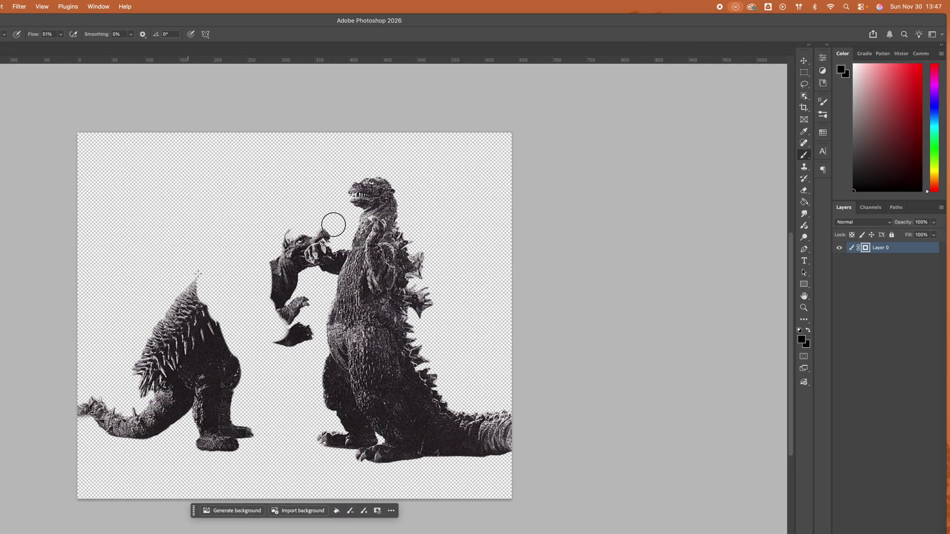
mouse_move(188, 274)
left_mouse_down()
mouse_move(229, 427)
mouse_move(190, 324)
mouse_move(181, 327)
mouse_move(174, 310)
mouse_move(181, 416)
mouse_move(151, 321)
mouse_move(149, 430)
mouse_move(123, 412)
mouse_move(127, 442)
mouse_move(66, 405)
mouse_move(179, 425)
mouse_move(192, 375)
mouse_move(206, 412)
mouse_move(251, 435)
left_mouse_up()
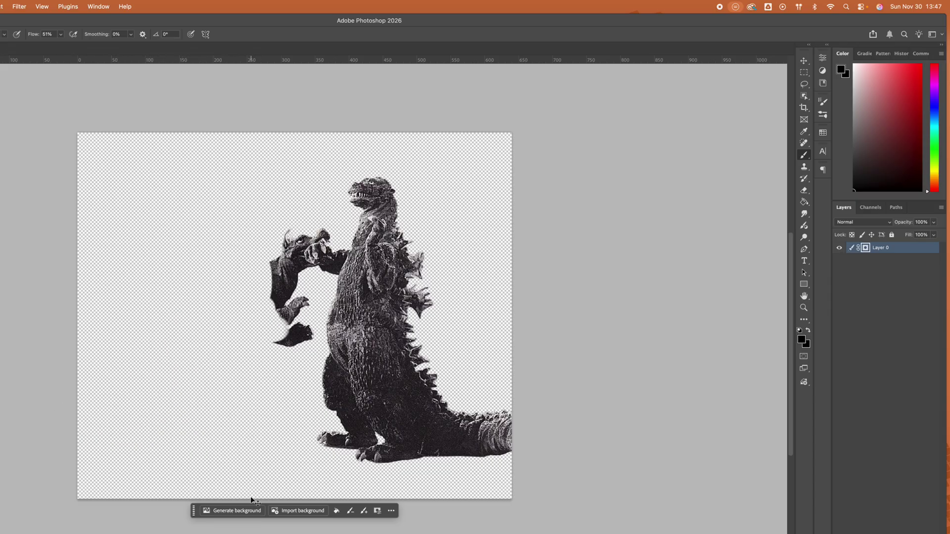
- Mask out most of the left creature's remaining neck and arms with black brush strokes, staying clear of Godzilla
key("super+equal")
scroll(324, 270, "up", 5)
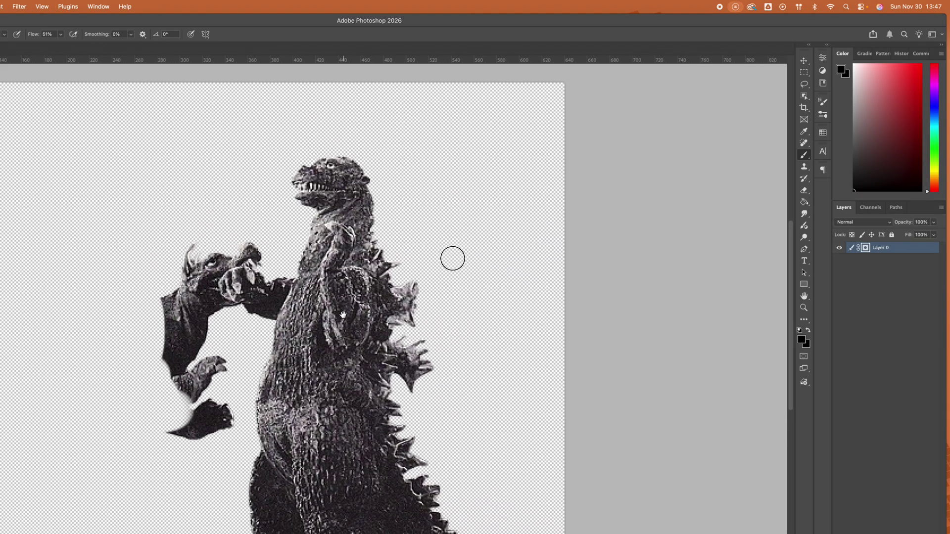
scroll(452, 257, "left", 8)
mouse_move(424, 344)
left_mouse_down()
mouse_move(413, 314)
mouse_move(398, 335)
left_mouse_up()
mouse_move(400, 378)
left_mouse_down()
mouse_move(405, 366)
mouse_move(435, 358)
mouse_move(411, 330)
mouse_move(391, 222)
mouse_move(423, 185)
left_mouse_up()
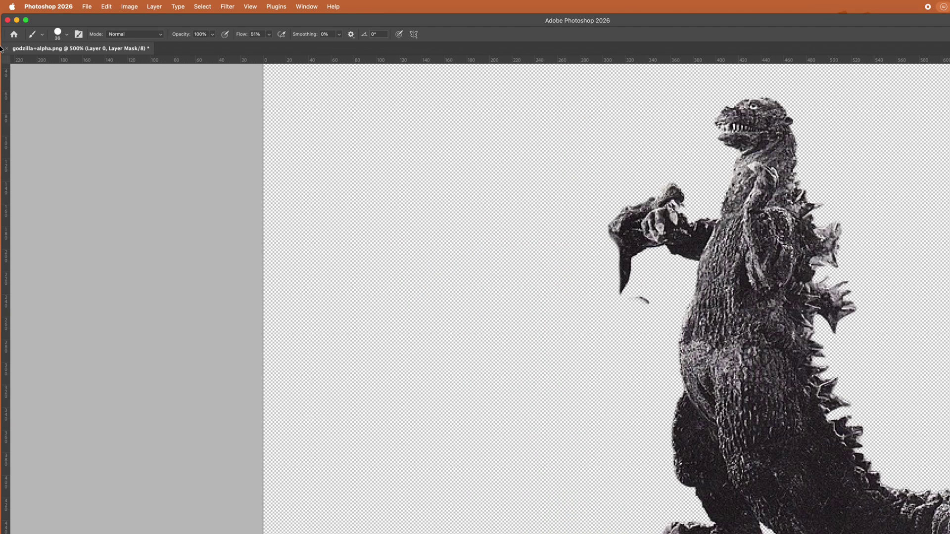
- Reduce the brush size to 11 px and mask out the other creature's leftover head, neck and claw fragments around Godzilla's outstretched hand
left_click(58, 34)
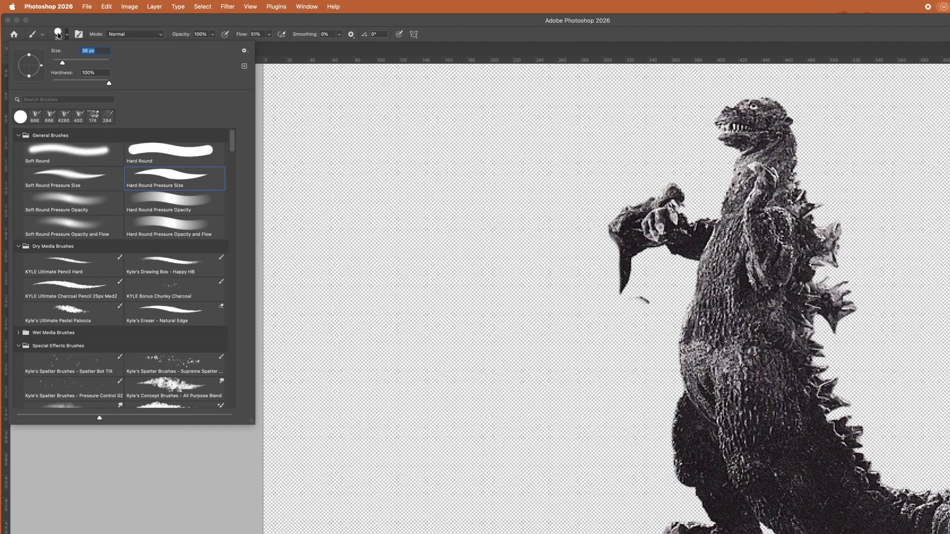
left_click_drag(62, 65, 56, 67)
left_click(670, 176)
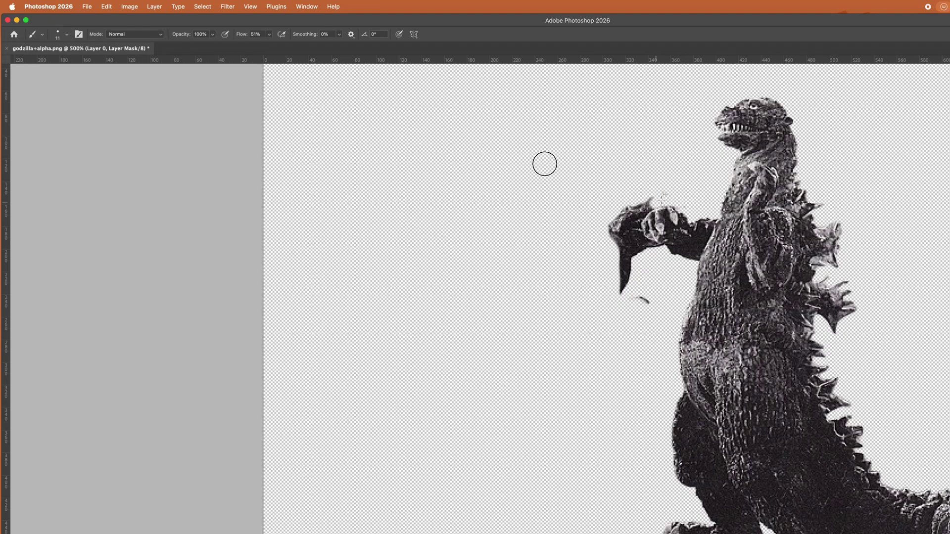
left_click_drag(673, 204, 616, 220)
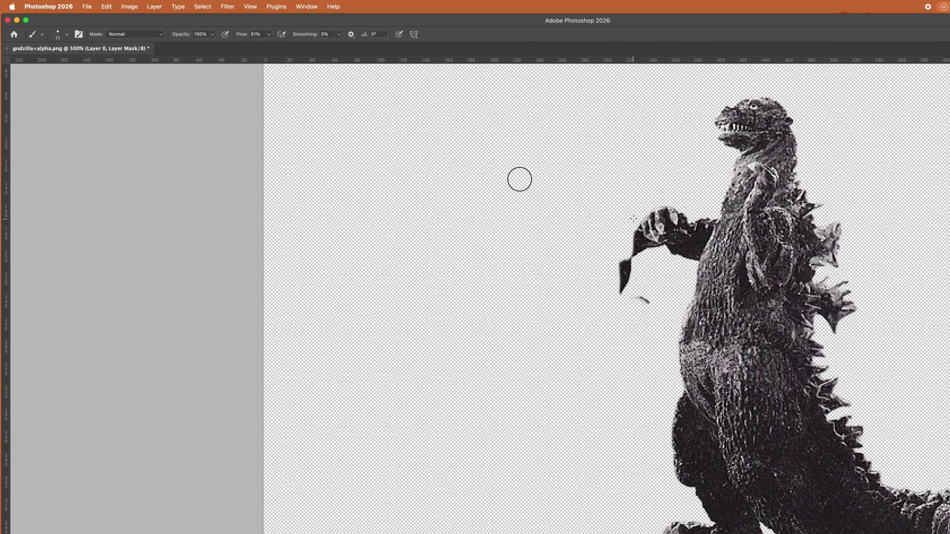
mouse_move(521, 195)
left_mouse_down()
mouse_move(638, 239)
mouse_move(526, 202)
left_mouse_up()
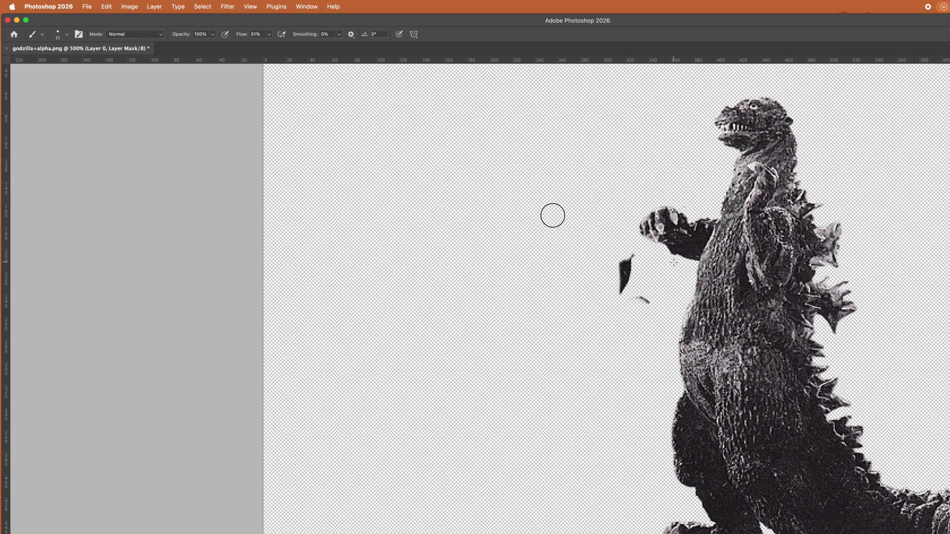
mouse_move(626, 258)
left_mouse_down()
mouse_move(615, 294)
mouse_move(643, 305)
left_mouse_up()
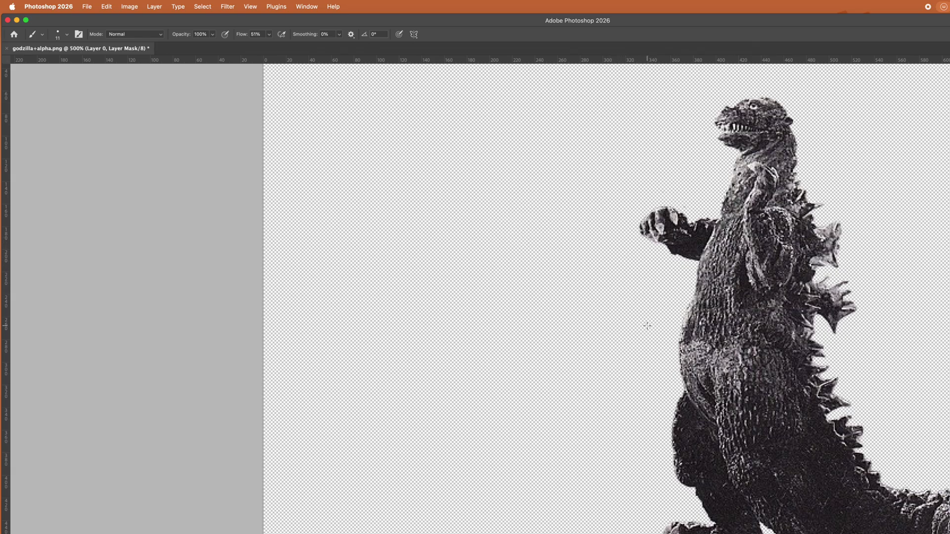
- Crop away the empty area to the left of Godzilla so the canvas is about 346 px wide
scroll(604, 317, "right", 5)
scroll(603, 316, "down", 1)
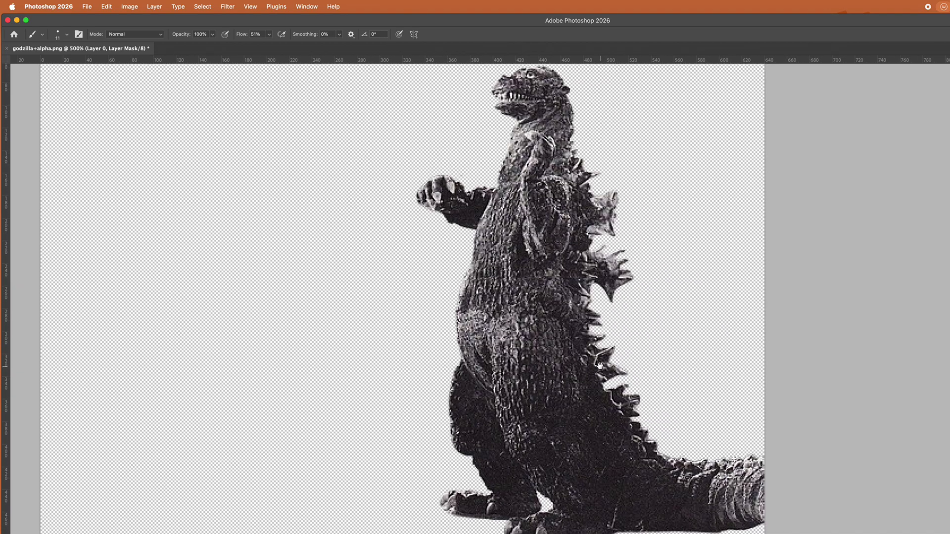
key("super+minus")
key("super+minus")
key("super+minus")
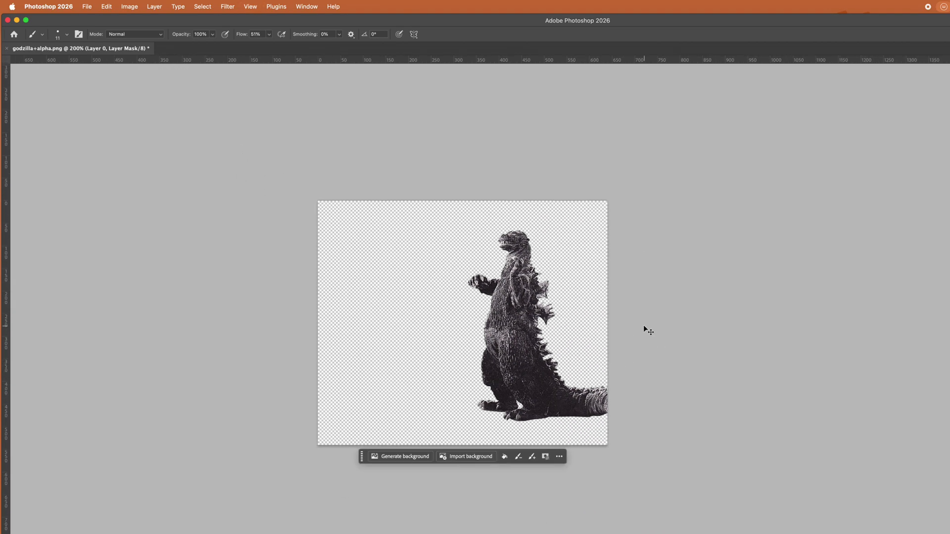
key("super+minus")
key("super+minus")
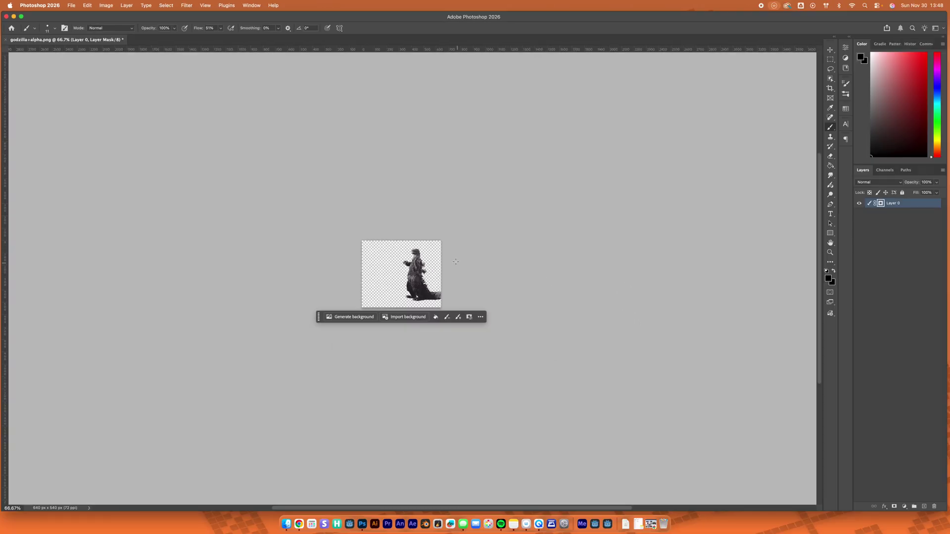
key("super+plus")
key("super+plus")
key("super+plus")
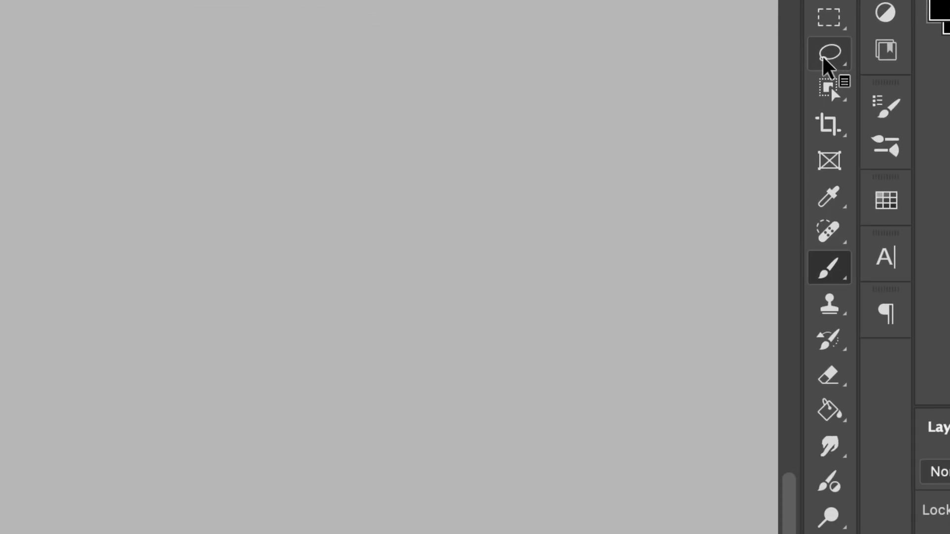
left_click(831, 124)
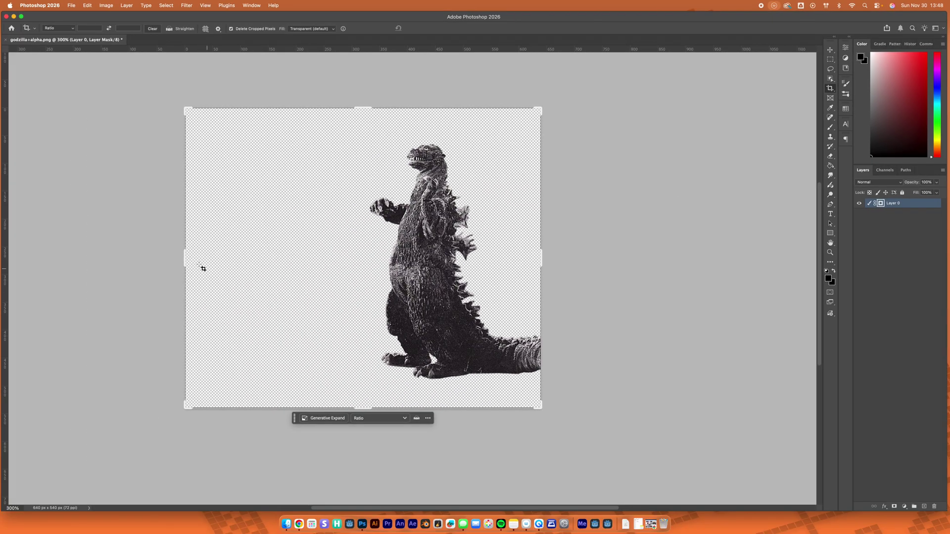
left_click_drag(182, 254, 263, 265)
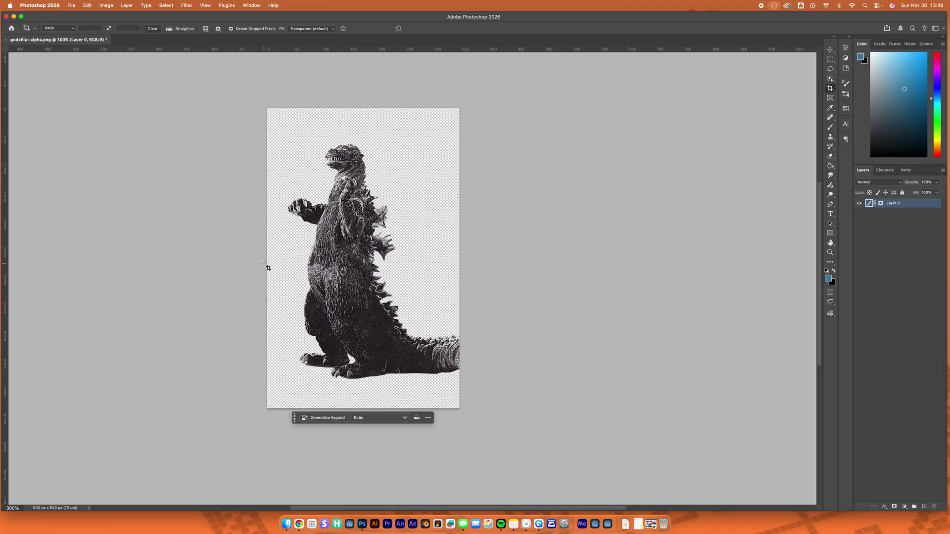
double_click(452, 287)
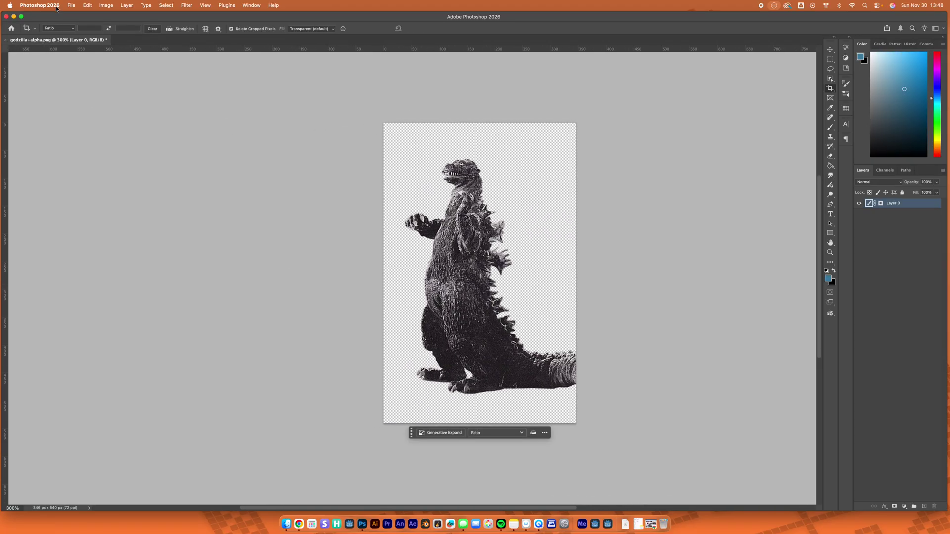
- Save the cropped image to the Desktop as a new PNG named only godzilla+alpha.png
left_click(72, 6)
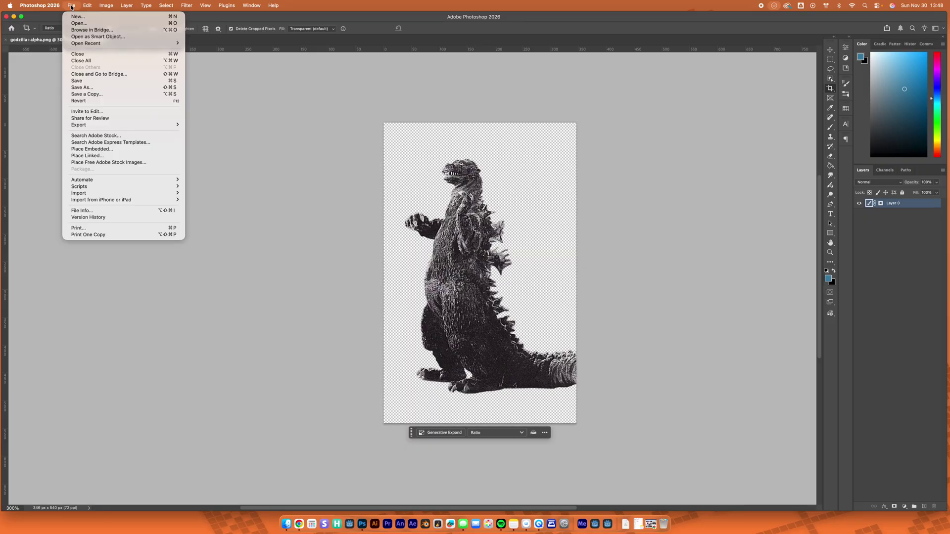
left_click(82, 88)
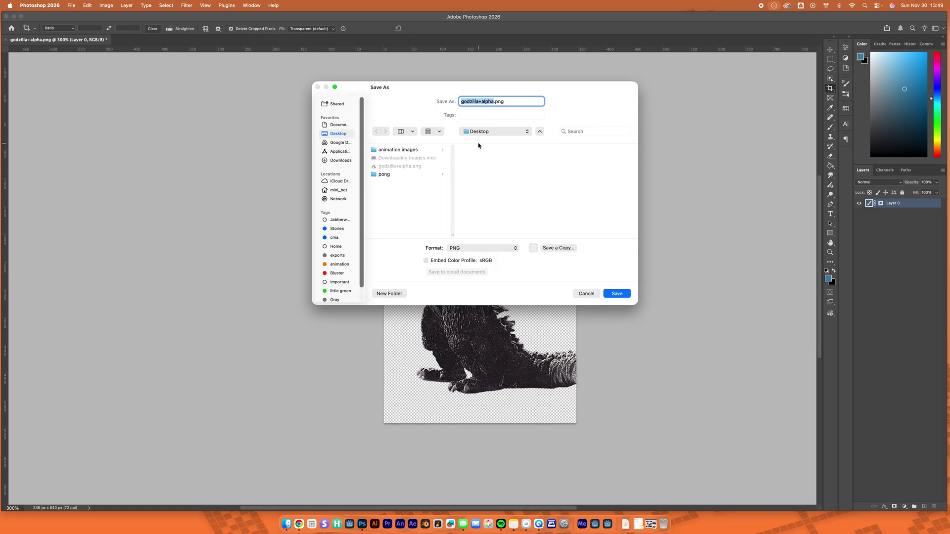
key("Left")
type("only")
left_click(617, 294)
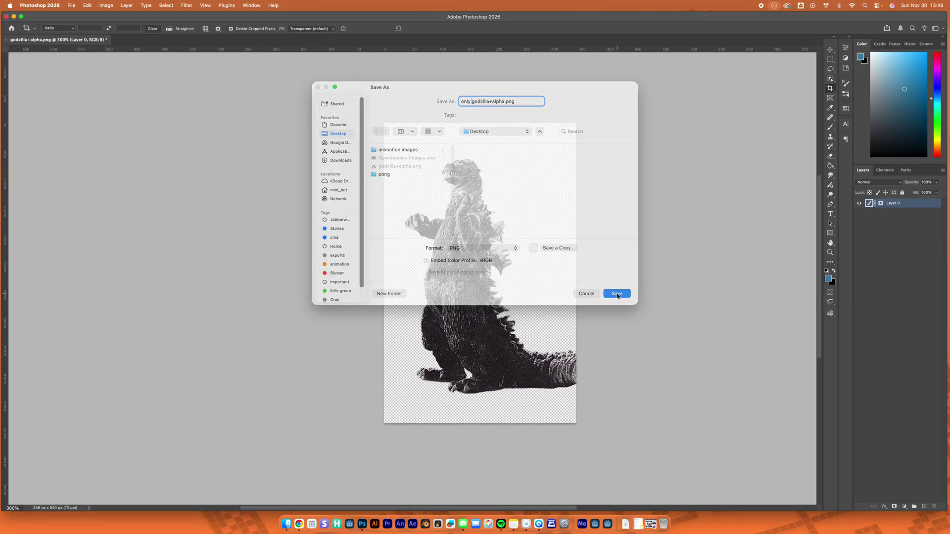
left_click(524, 248)
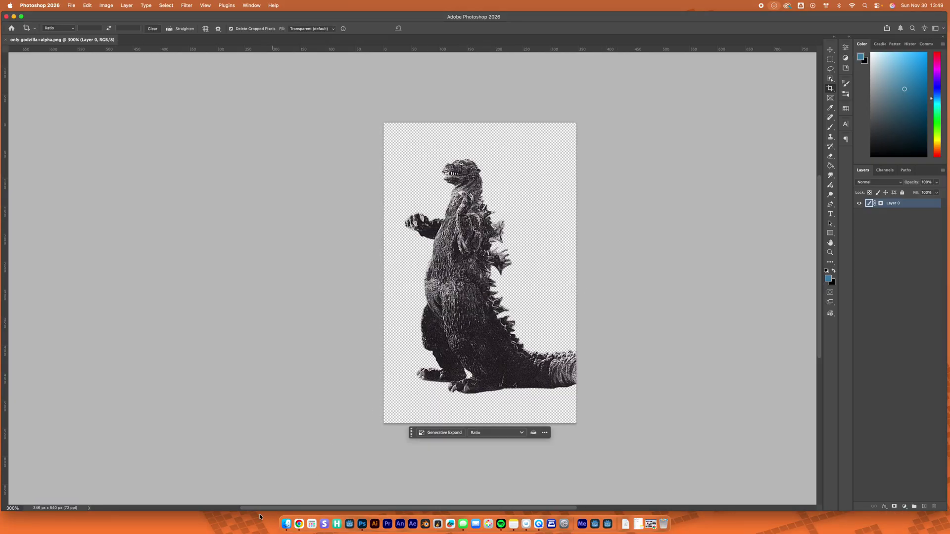
- Switch to Finder, open the Desktop folder, and preview godzilla+alpha.png
left_click(287, 524)
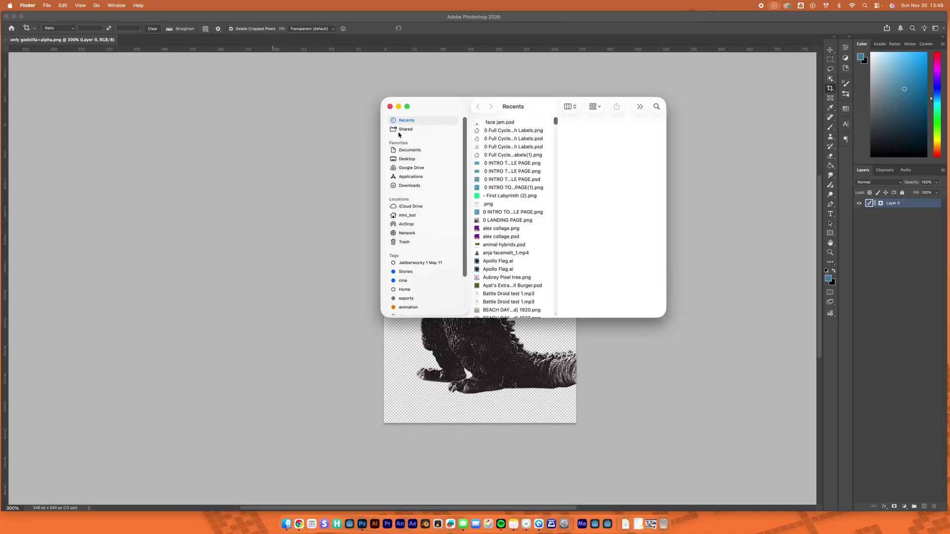
left_click(411, 158)
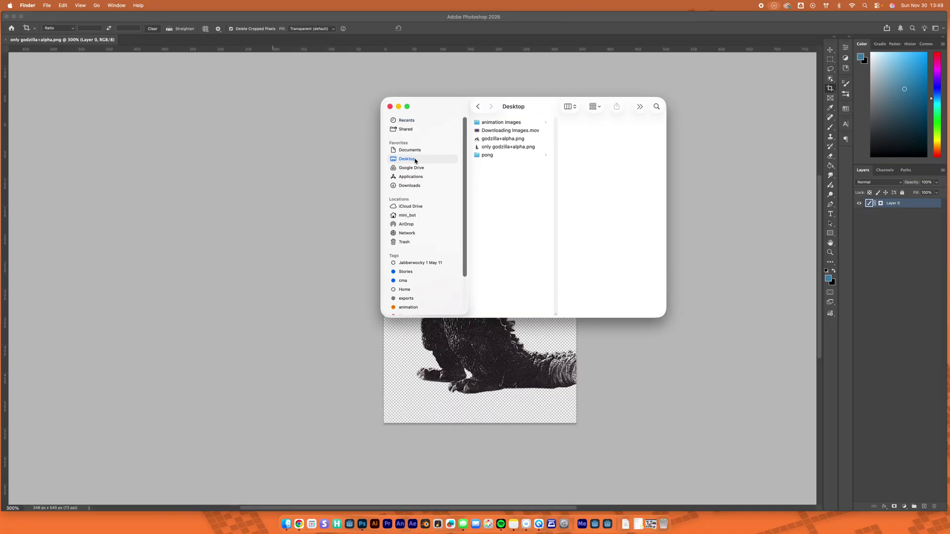
left_click(500, 142)
key("space")
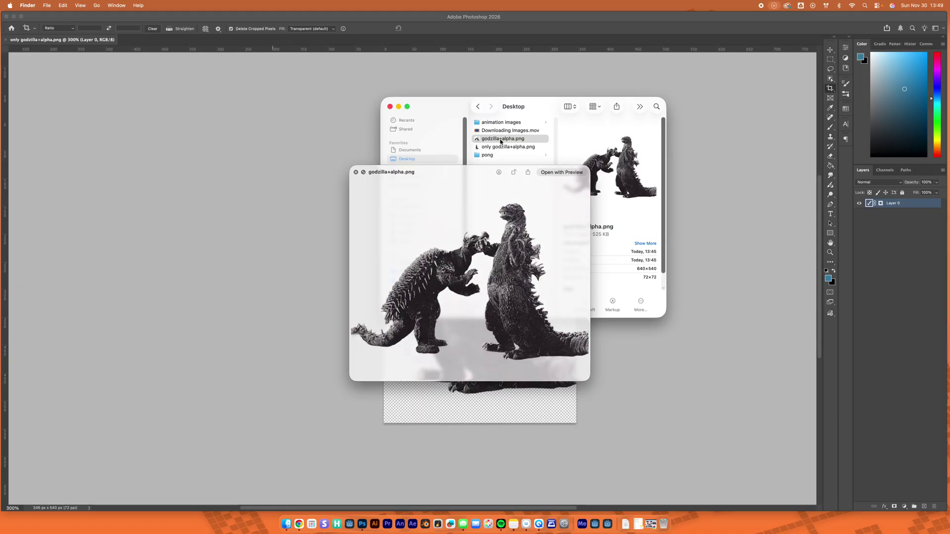
key("space")
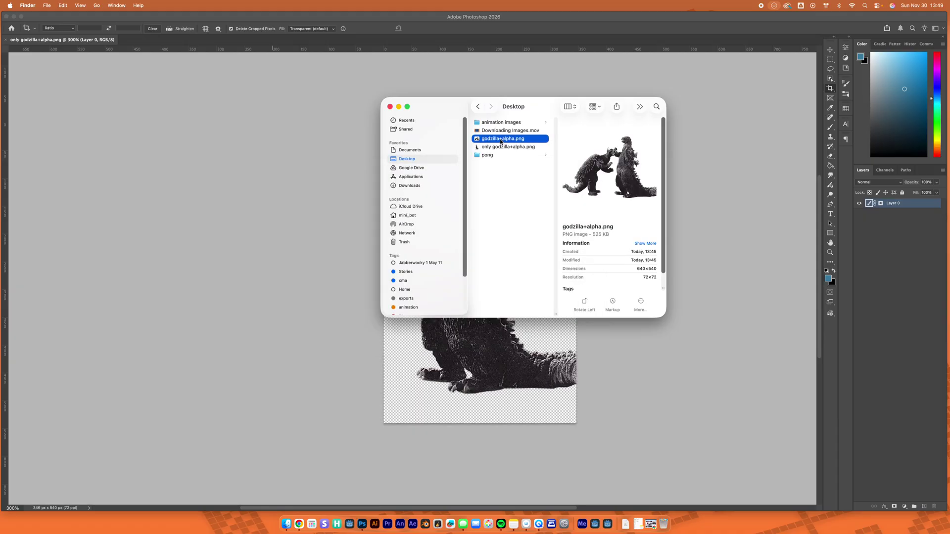
- Preview only godzilla+alpha.png and compare it with godzilla+alpha.png, leaving the Godzilla-only file selected
key("Down")
key("space")
key("space")
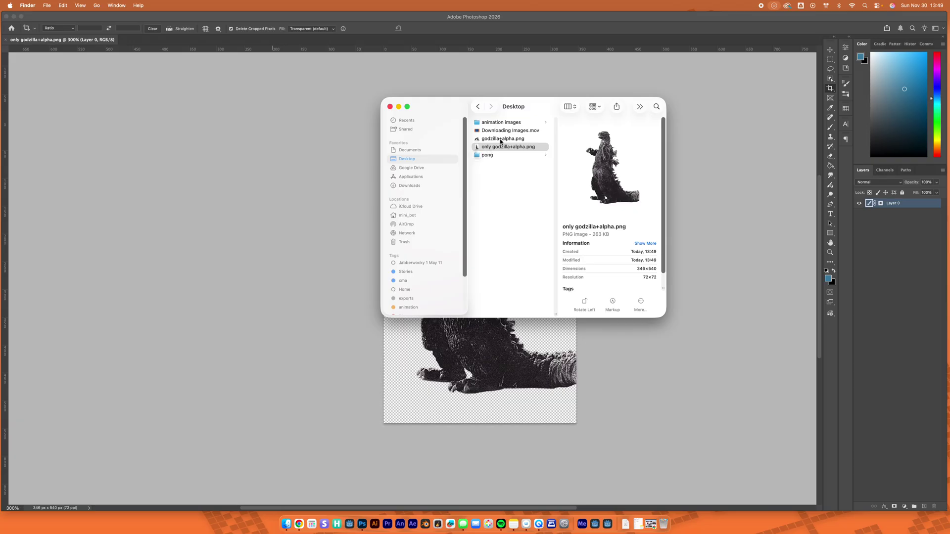
key("Up")
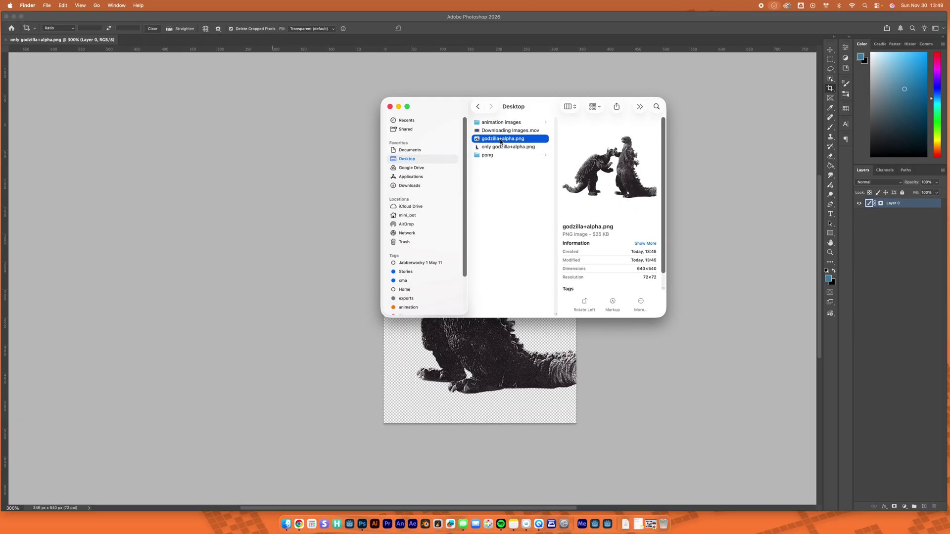
key("Down")
key("Up")
key("Down")
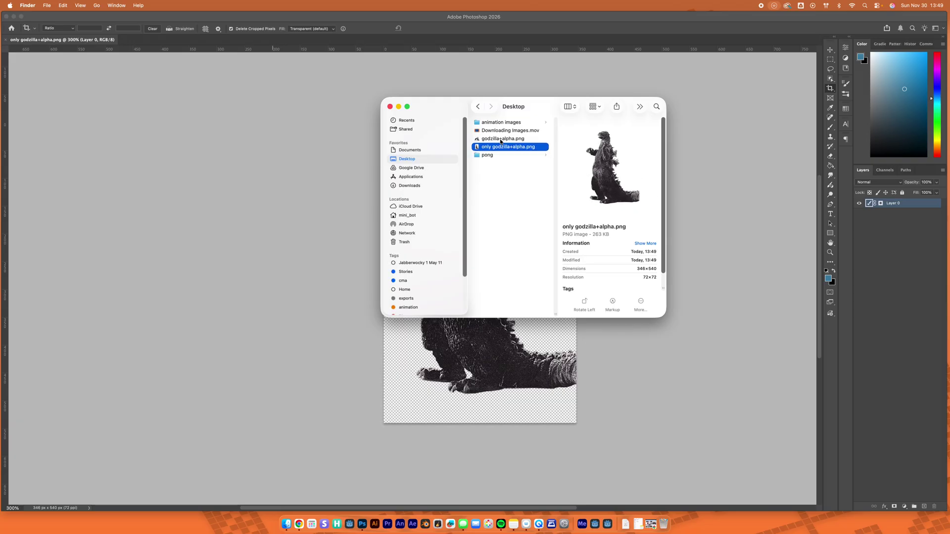